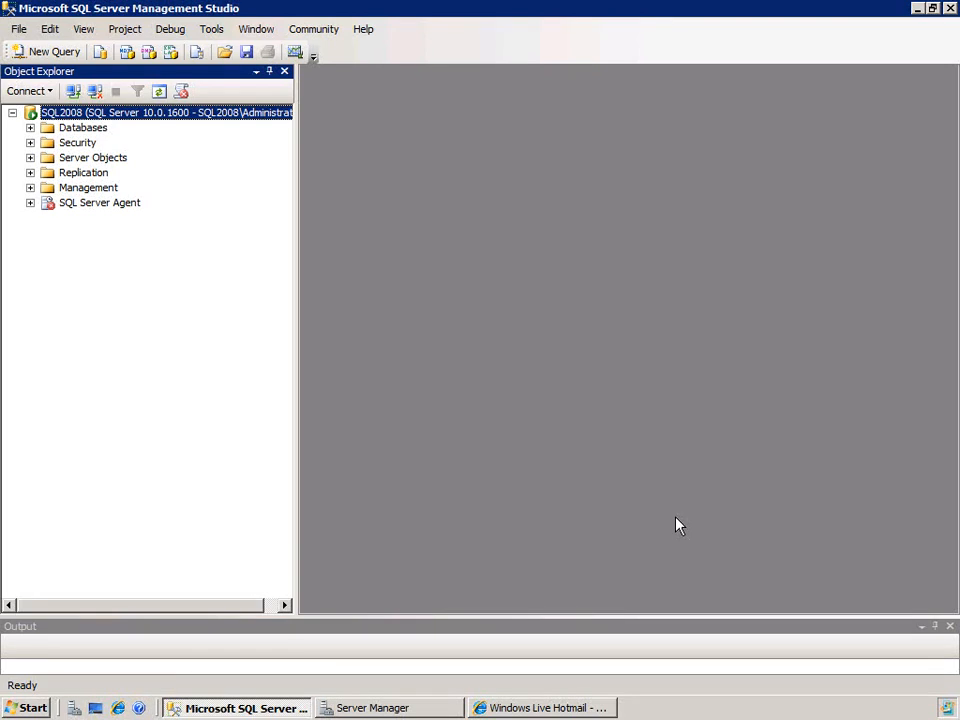
# Step: Look into the Legacy folder under the server's Management node and start the Database Mail configuration there
pyautogui.click(30, 188)
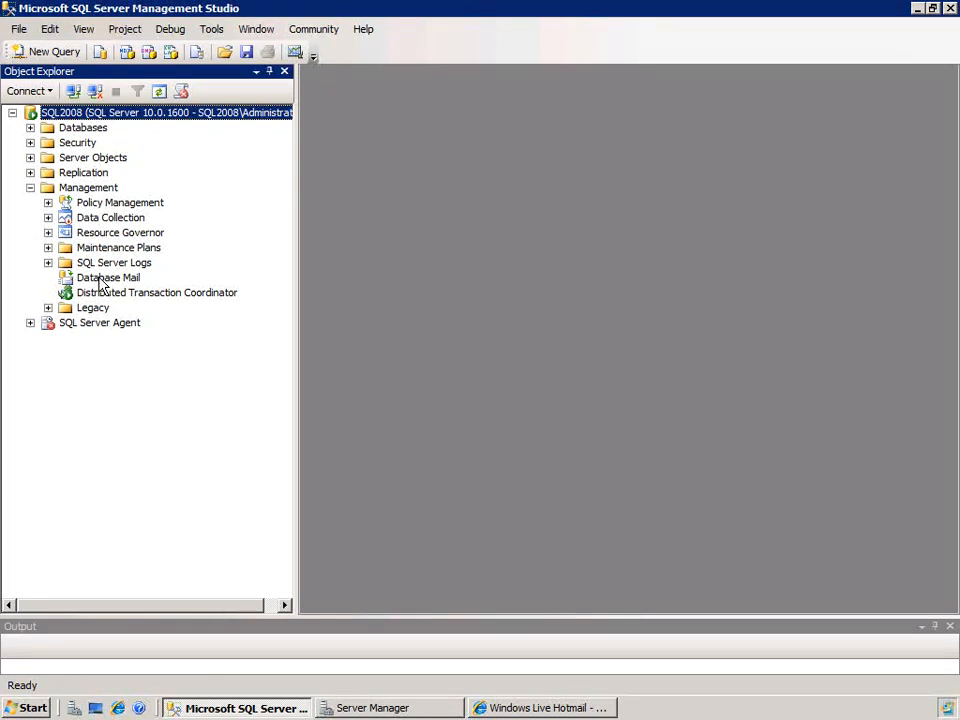
pyautogui.click(48, 308)
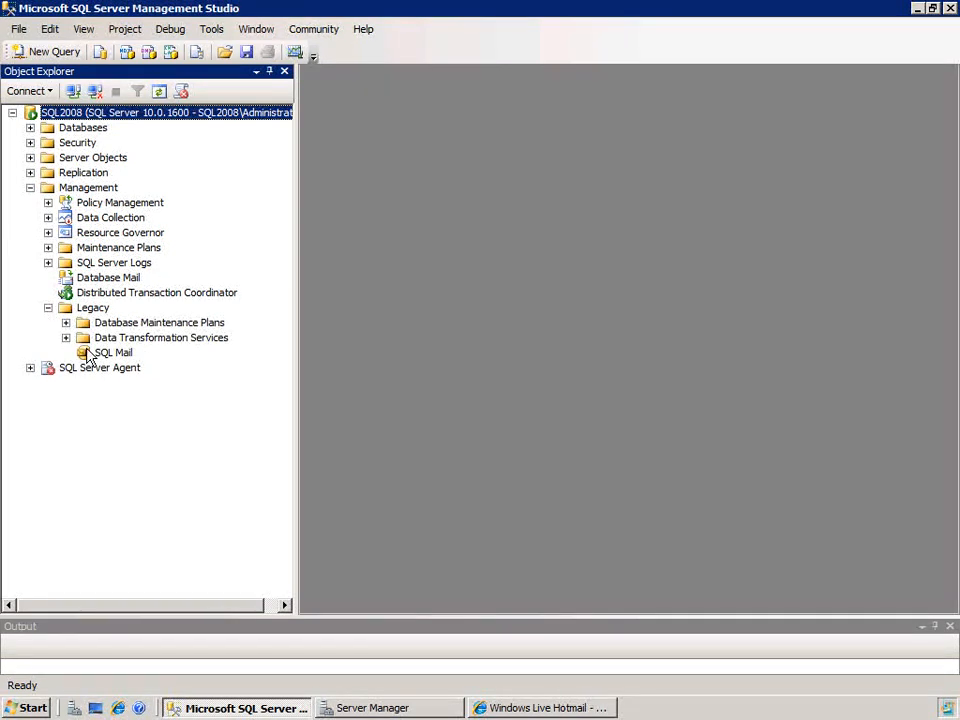
pyautogui.click(48, 308)
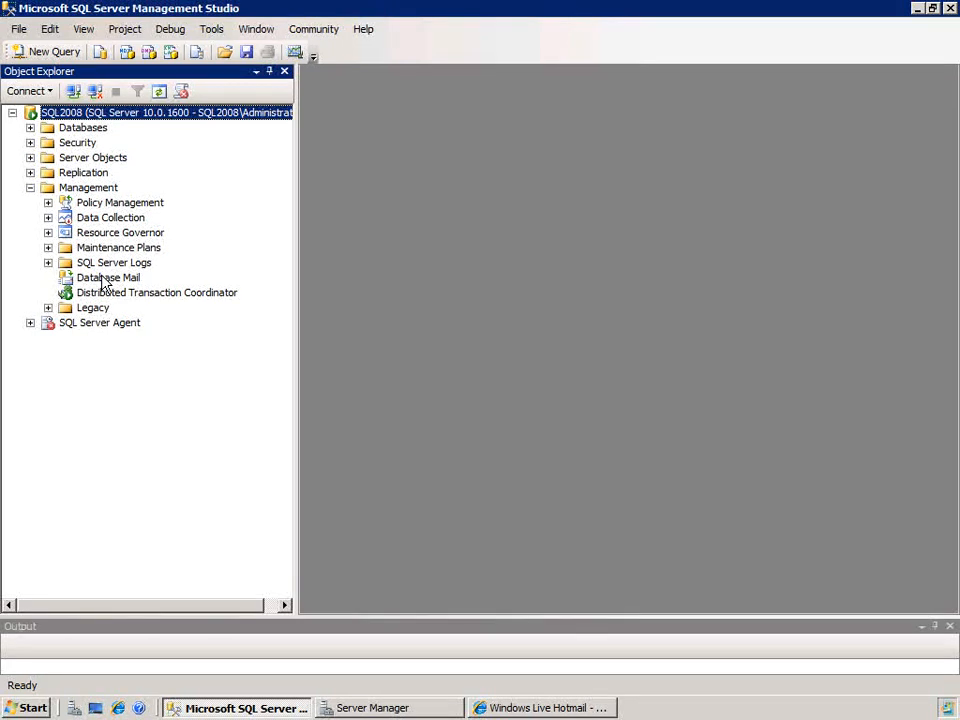
pyautogui.rightClick(104, 284)
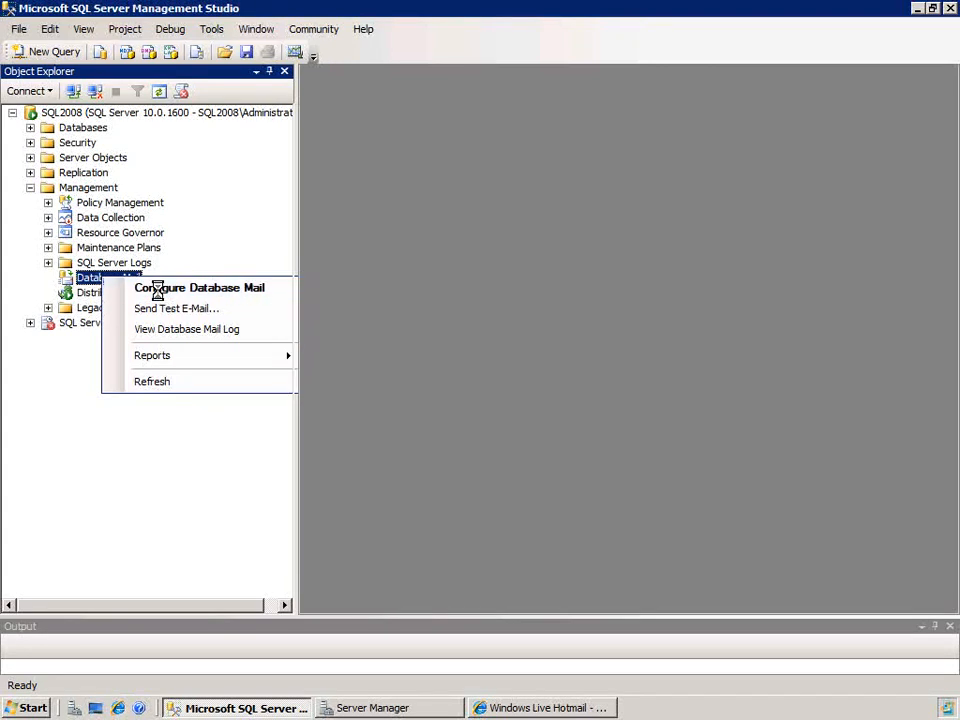
pyautogui.click(160, 292)
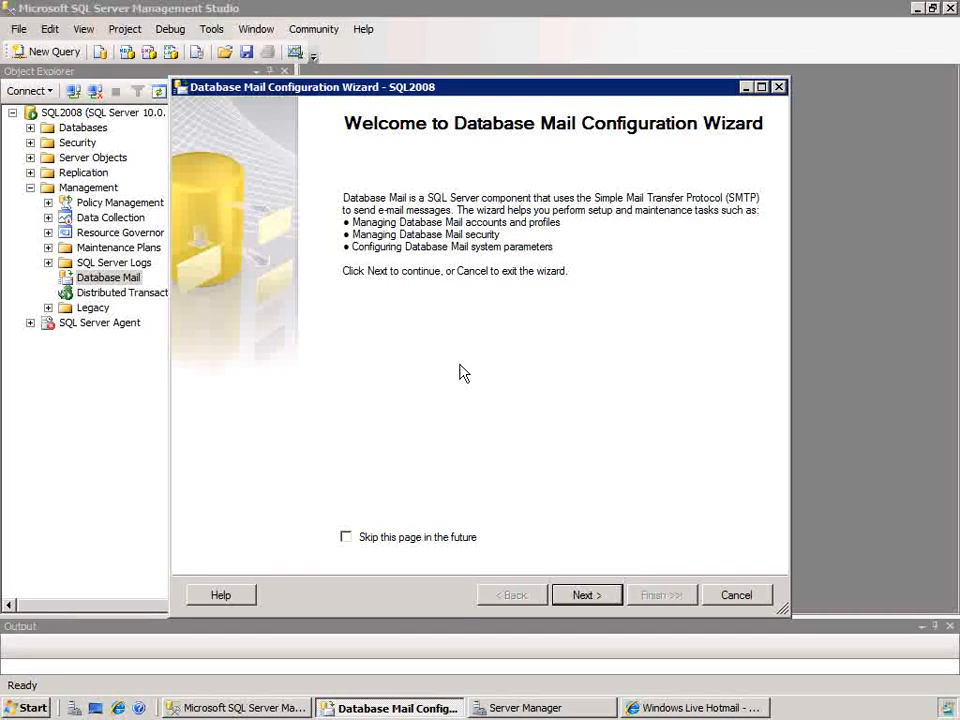
# Step: Choose the first-time setup of Database Mail as the configuration task and enable the Database Mail feature
pyautogui.click(590, 595)
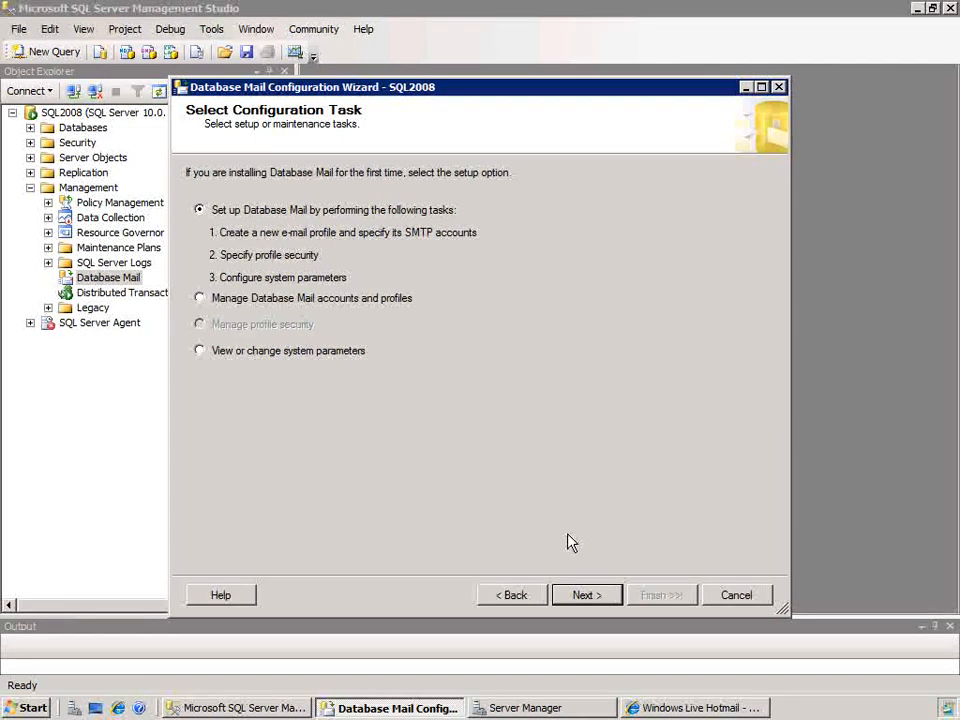
pyautogui.click(591, 595)
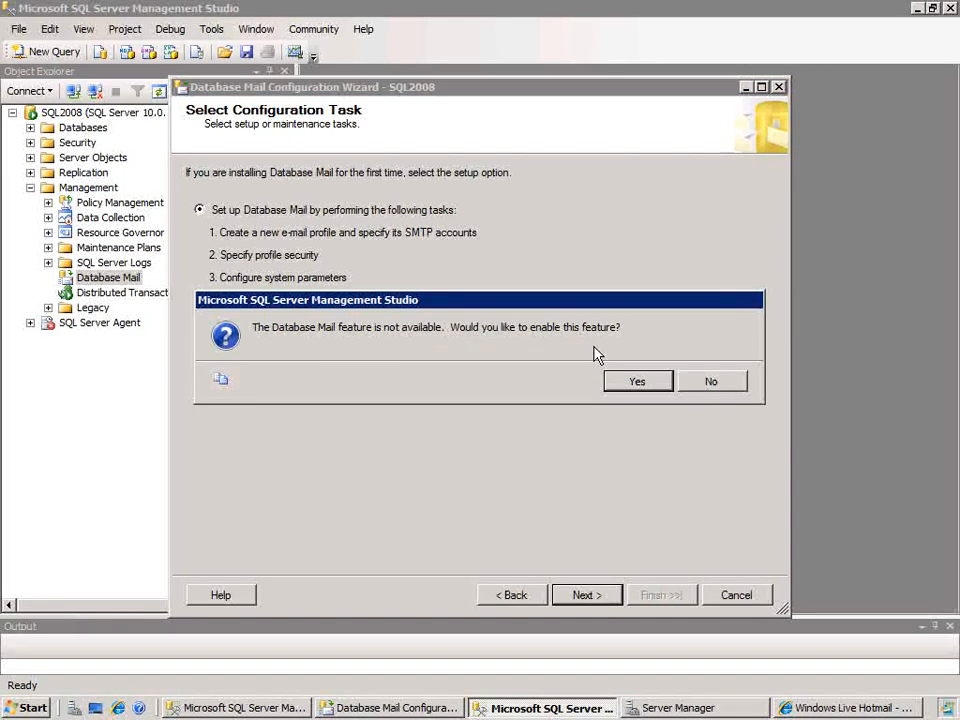
pyautogui.click(625, 386)
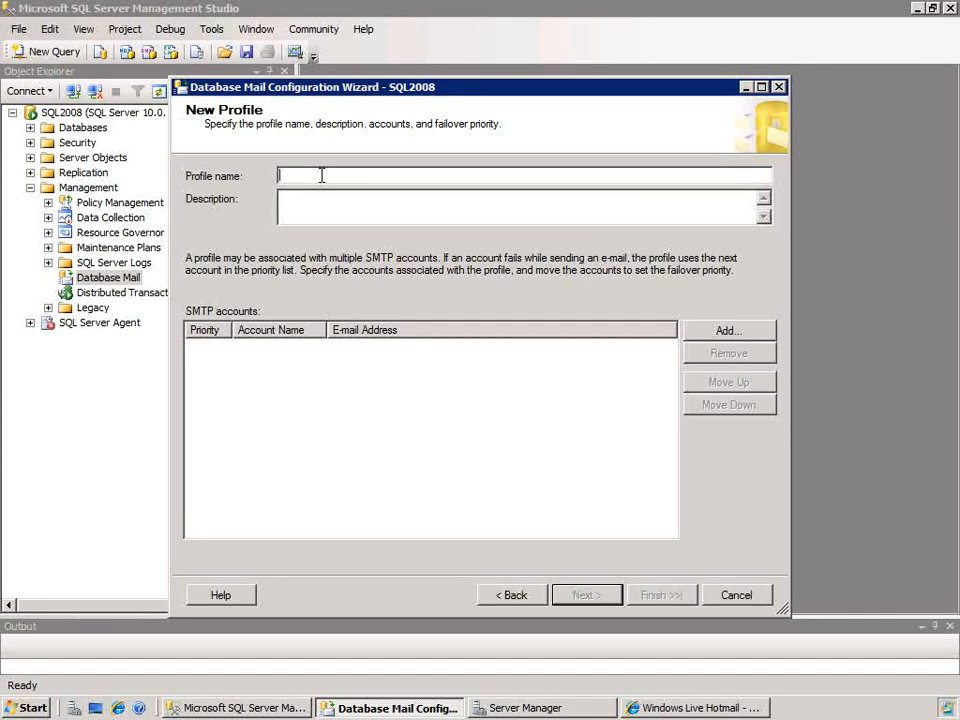
# Step: Name the new mail profile "Database Mail Profile 1"
pyautogui.write('Database Mail Profile ')
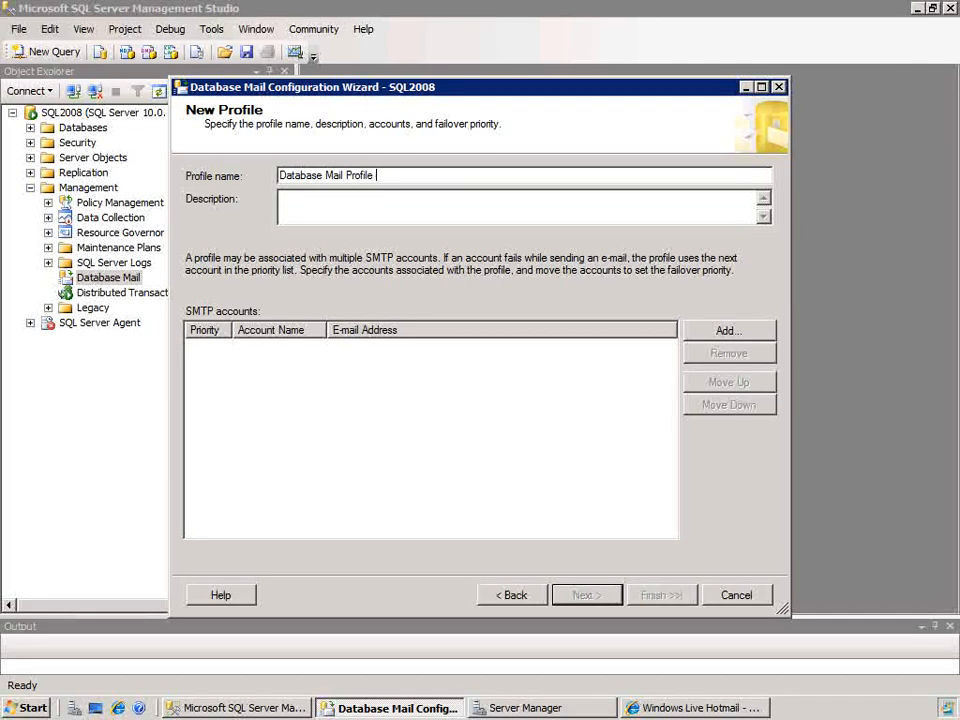
pyautogui.write('1')
# Step: Add a new SMTP account to the profile and name it LocalServer
pyautogui.click(725, 332)
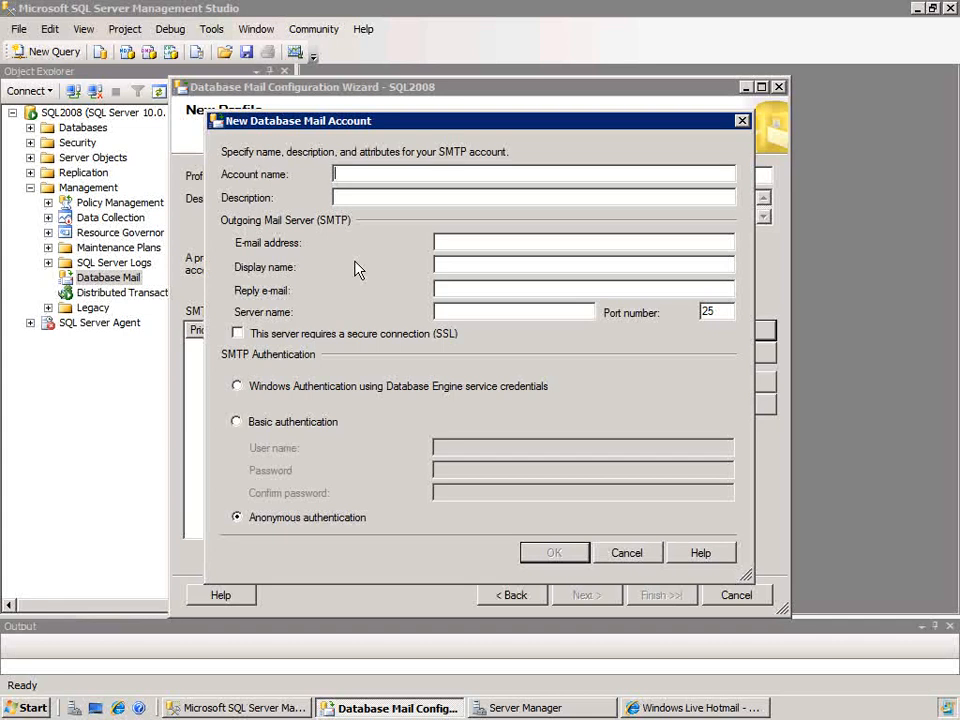
pyautogui.write('LocalServer')
# Step: Fill in the administrator's e-mail address for the outgoing mail server
pyautogui.click(510, 242)
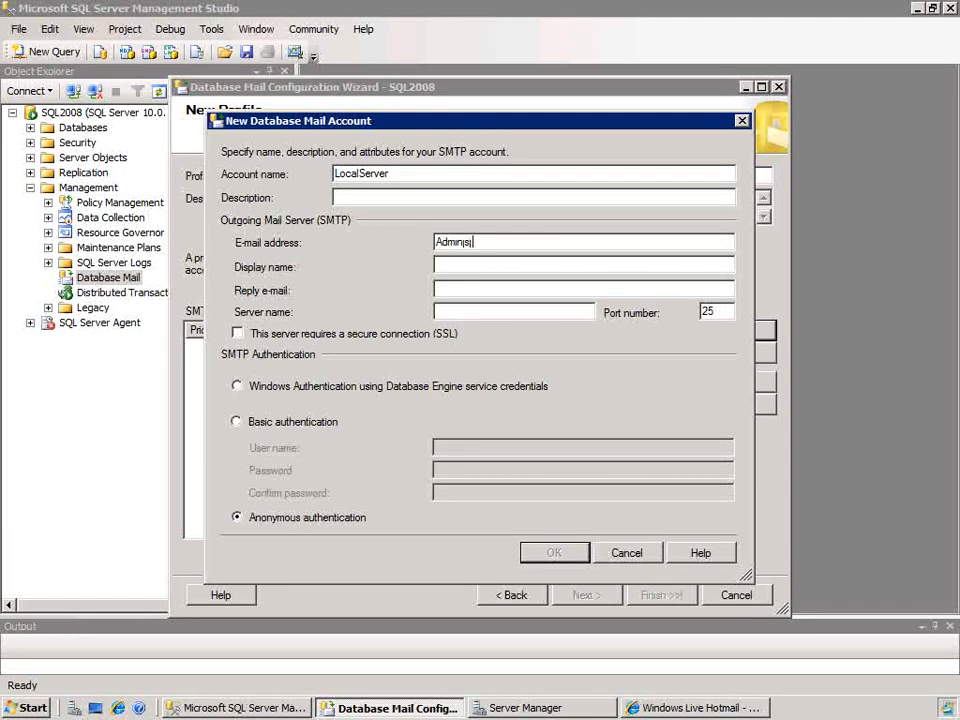
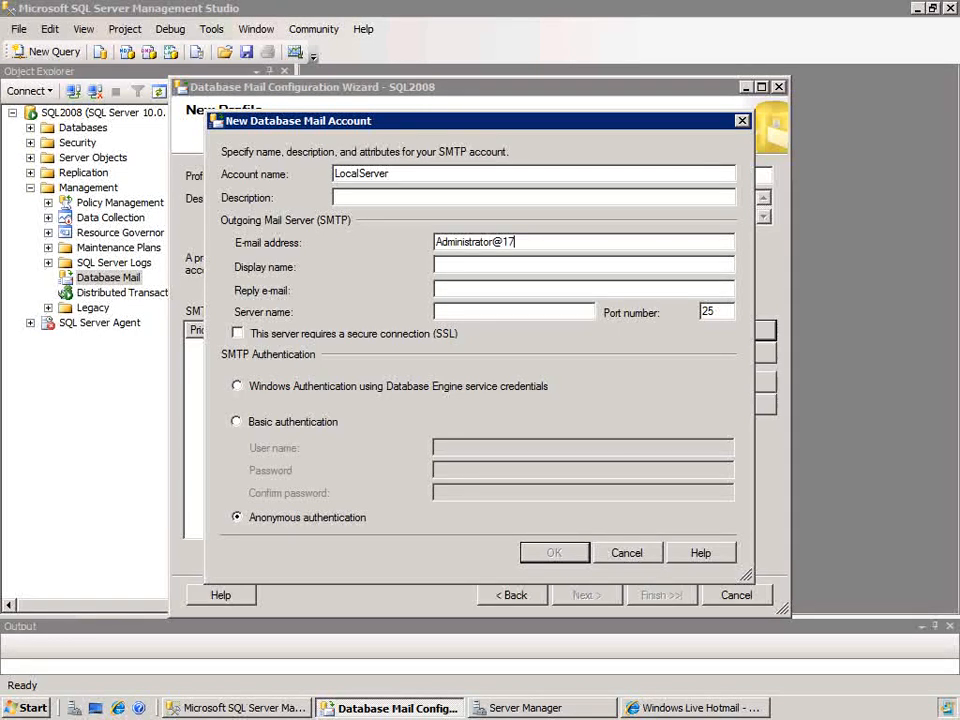
pyautogui.press('BackSpace')
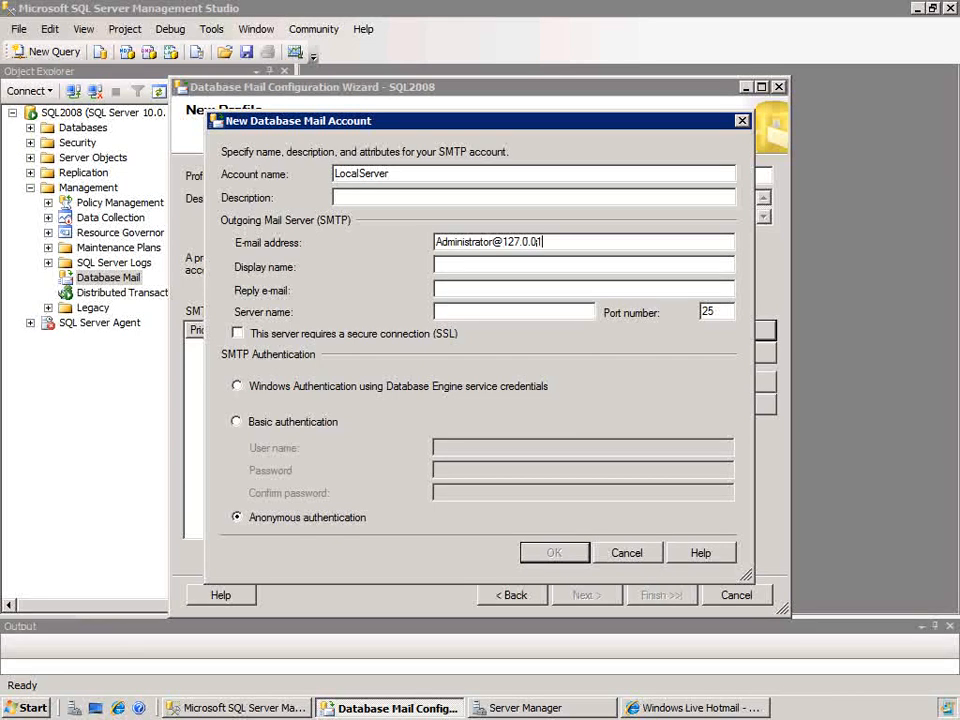
pyautogui.press('BackSpace')
# Step: Set the mail account's display name to "SQL2008 Administrator"
pyautogui.press('Tab')
pyautogui.write('SQL2008 Admin')
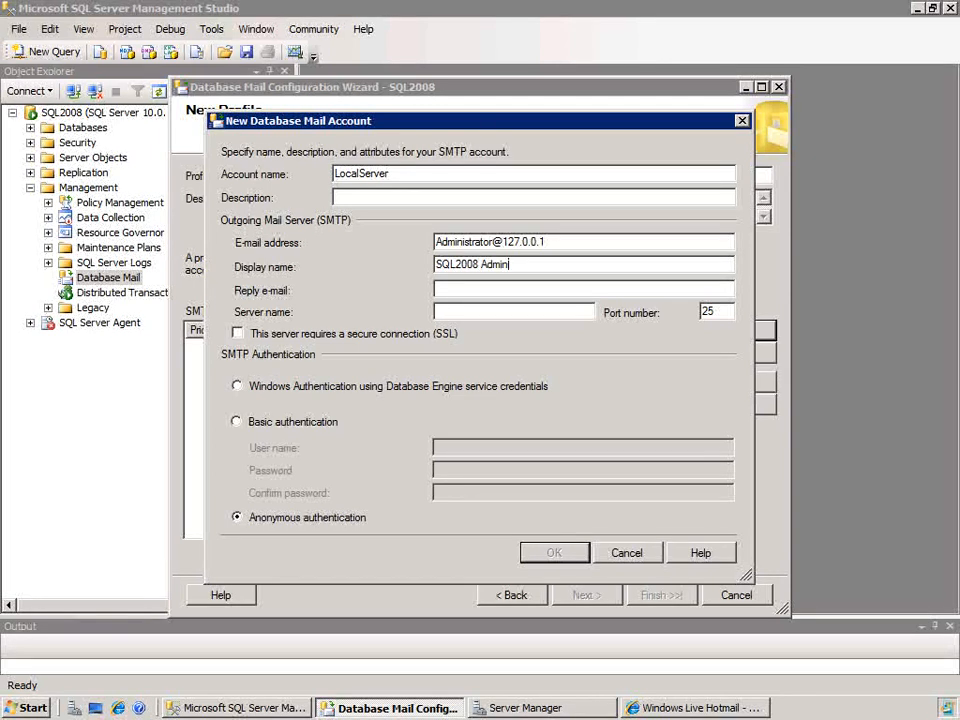
pyautogui.write('istrator')
pyautogui.press('Tab')
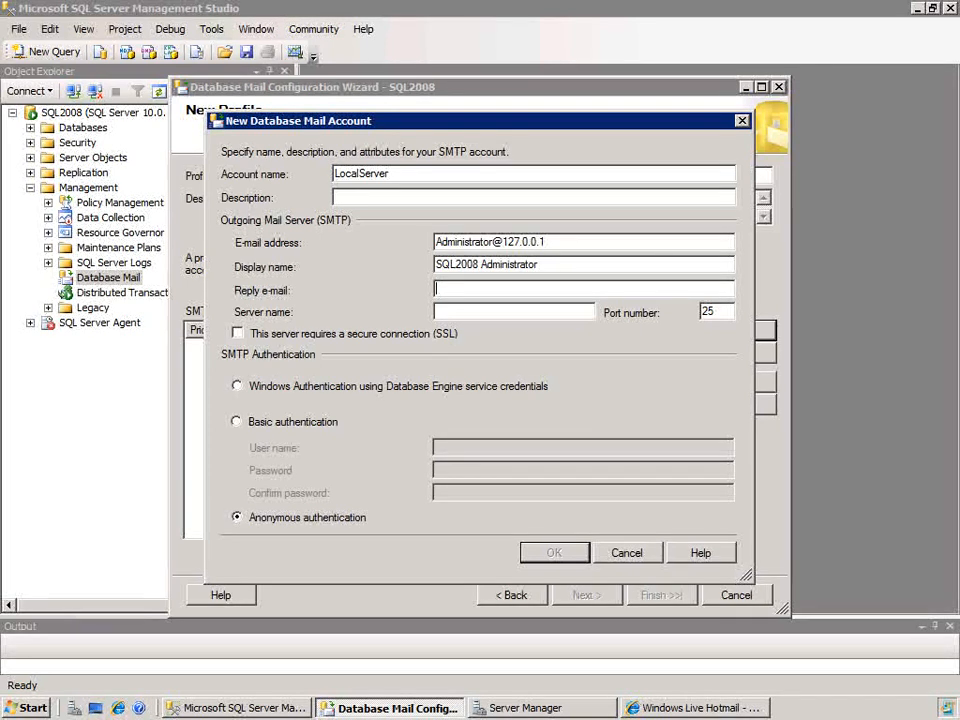
# Step: Leave the reply e-mail blank and set the outgoing mail server name to localhost
pyautogui.press('Tab')
pyautogui.write('lo')
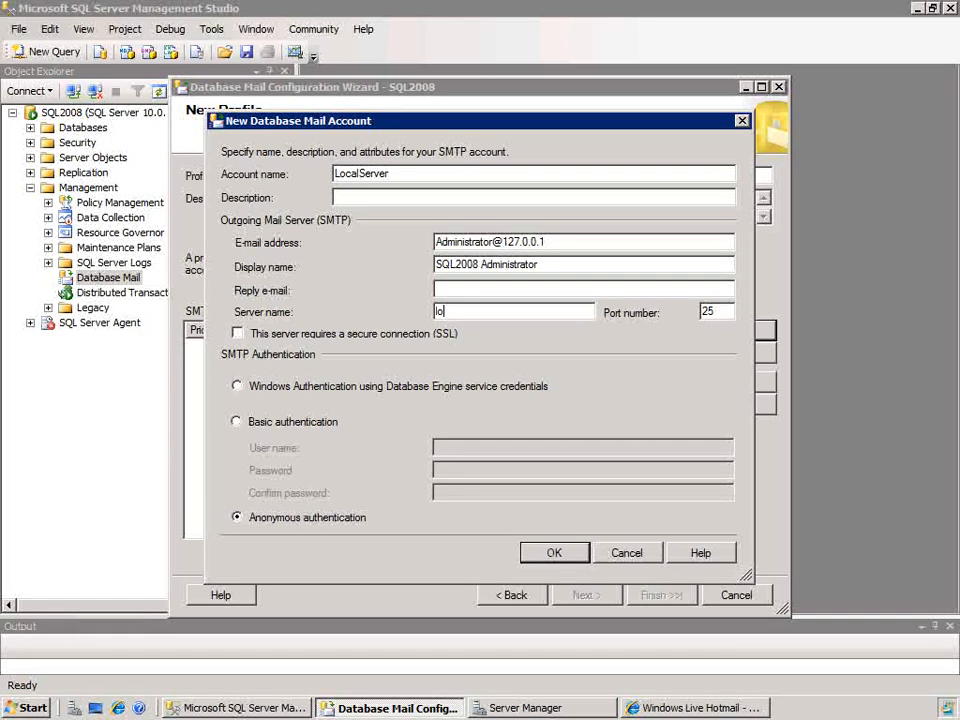
pyautogui.write('calhost')
pyautogui.press('Tab')
pyautogui.press('Tab')
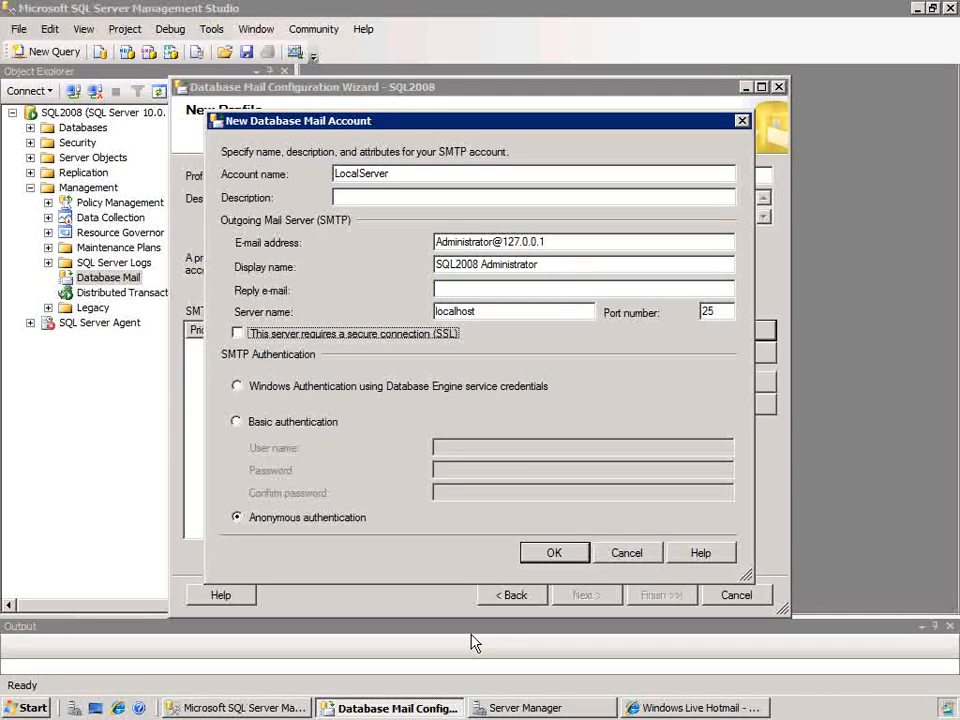
# Step: Switch to Server Manager to check the installed features for SMTP Server, and return to the mail account's server name
pyautogui.click(533, 708)
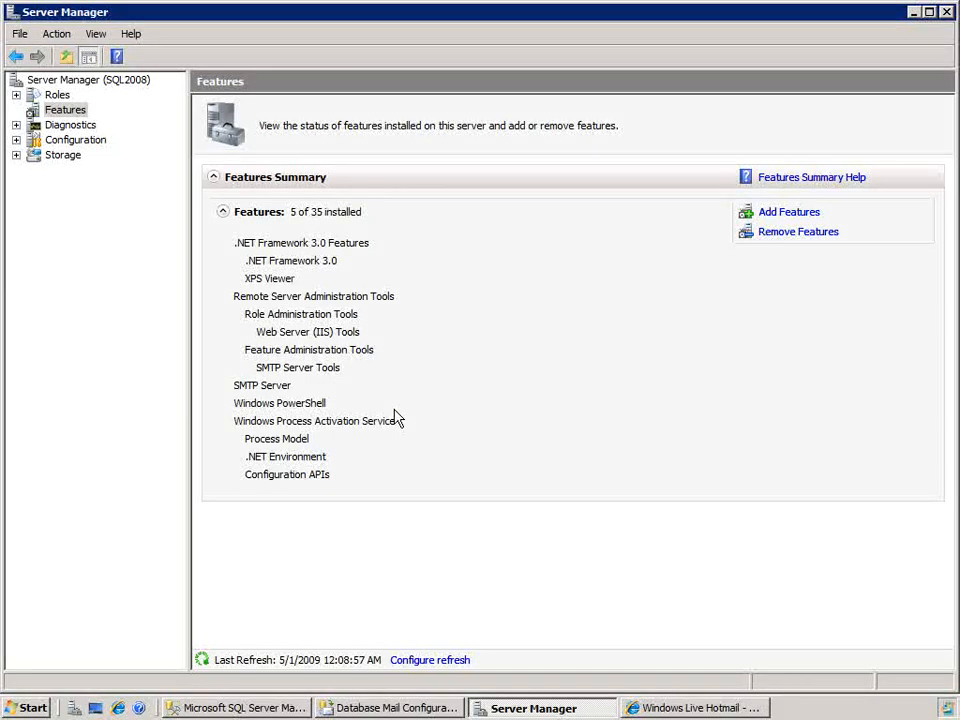
pyautogui.click(913, 18)
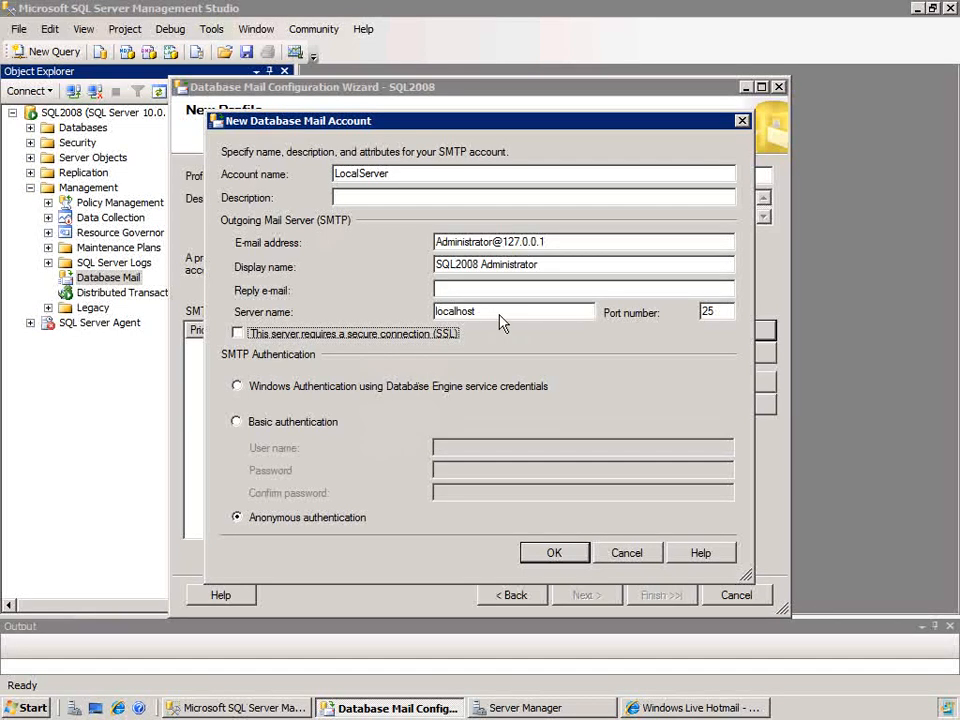
pyautogui.moveTo(499, 318); pyautogui.dragTo(405, 317)
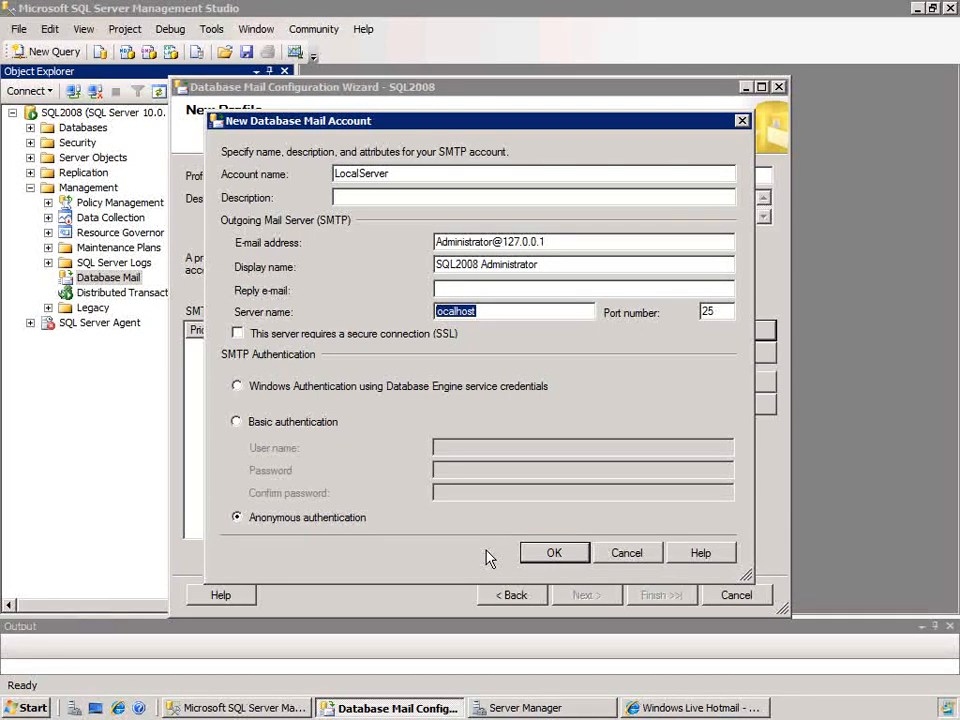
# Step: Save the LocalServer account and make Database Mail Profile 1 a public profile
pyautogui.click(556, 555)
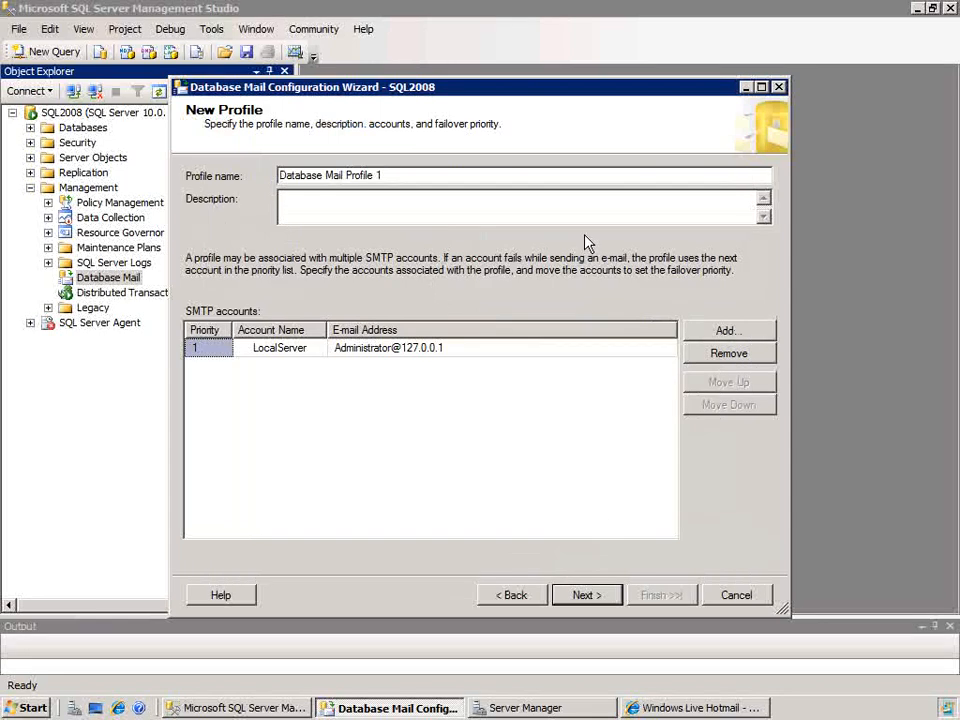
pyautogui.click(581, 598)
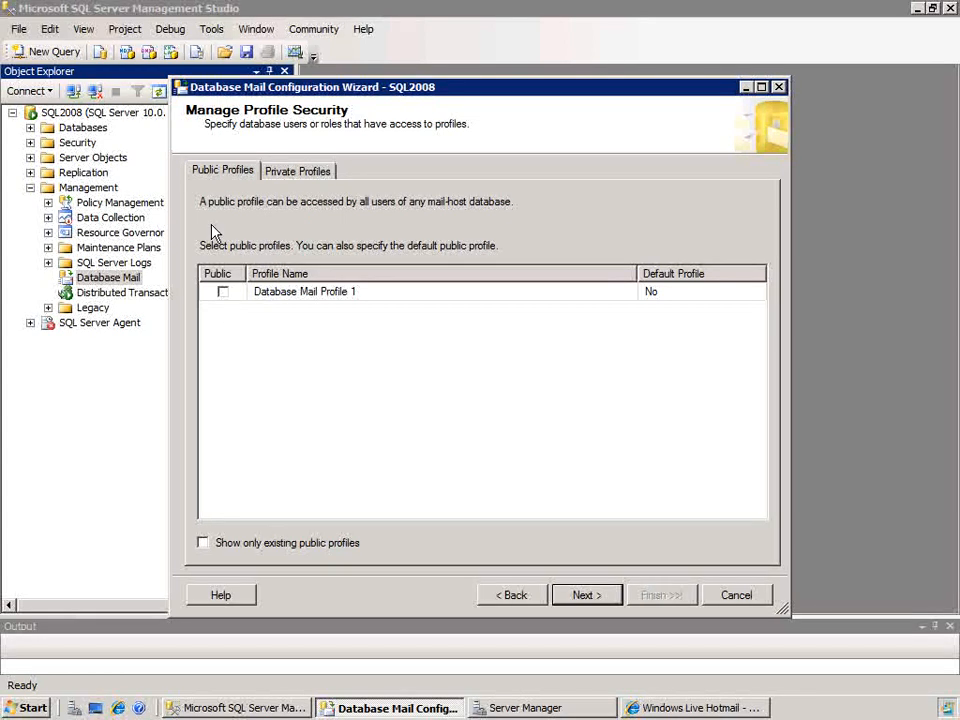
pyautogui.click(224, 293)
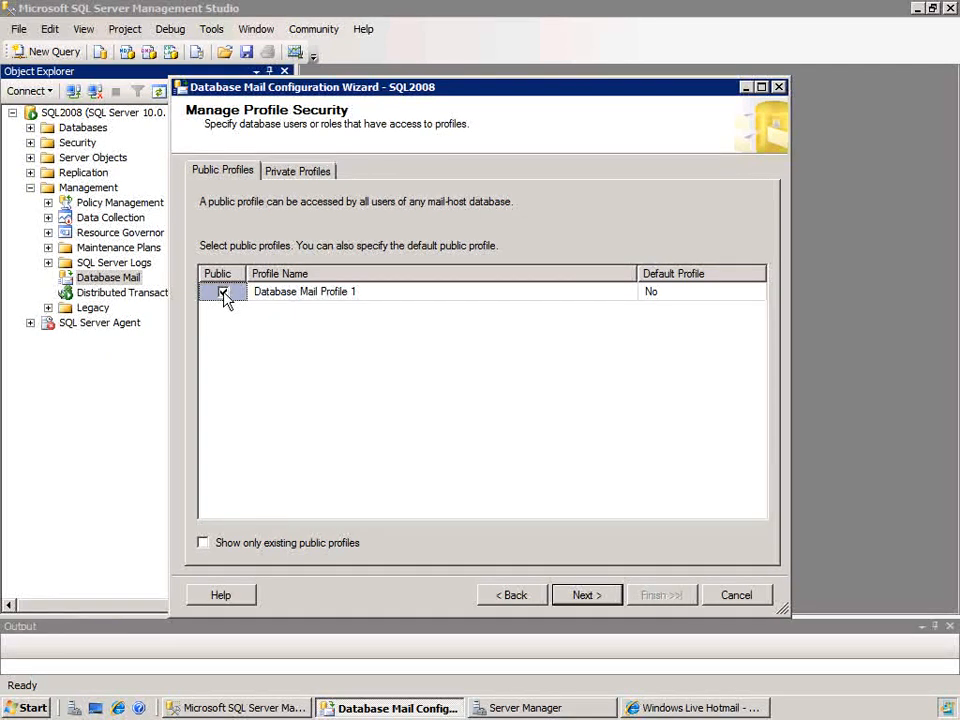
pyautogui.click(587, 597)
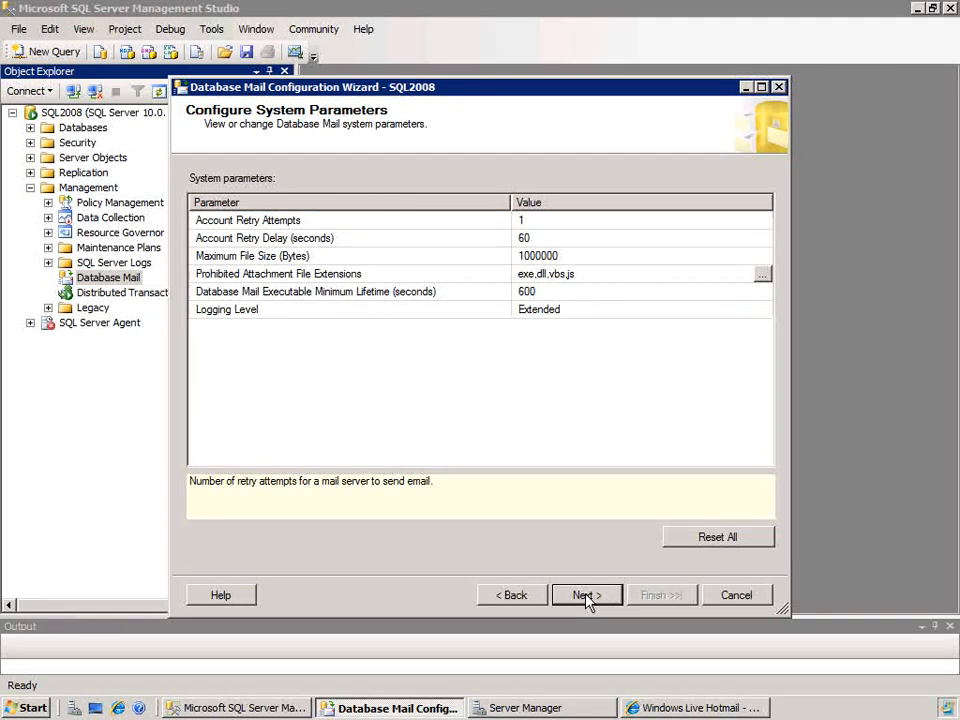
# Step: Add com and bat to the prohibited attachment file extensions in the Database Mail system parameters
pyautogui.click(545, 240)
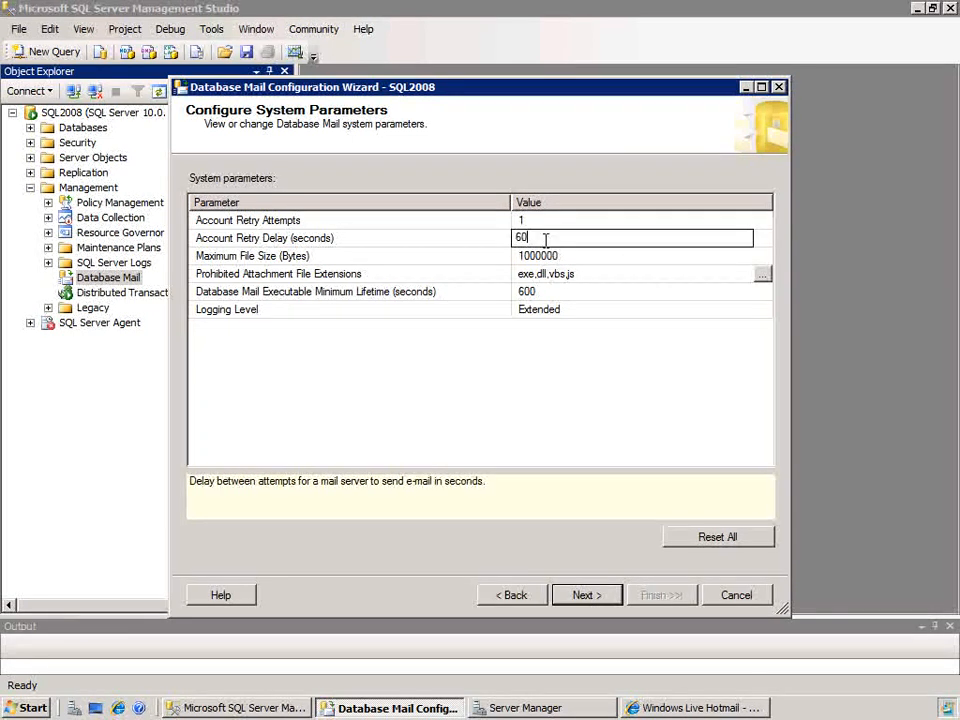
pyautogui.click(613, 256)
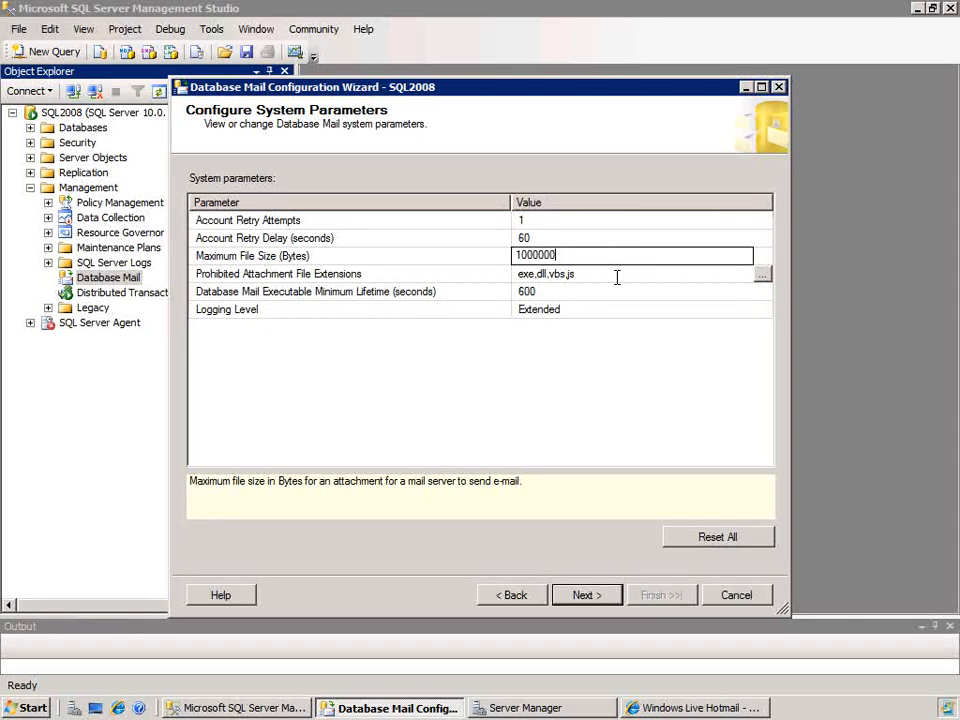
pyautogui.click(763, 275)
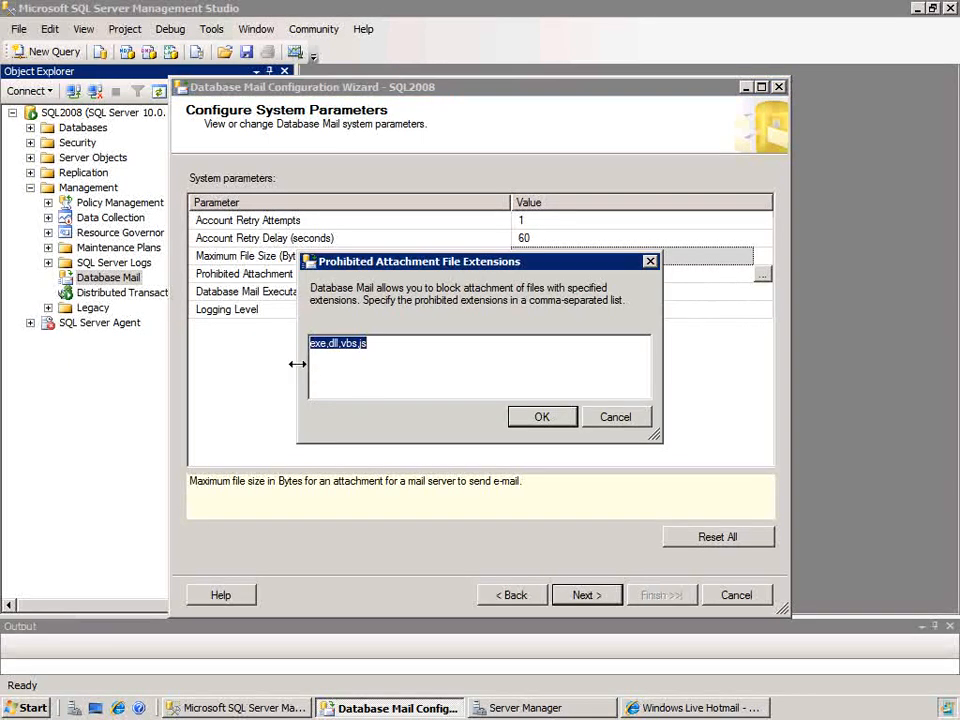
pyautogui.click(405, 343)
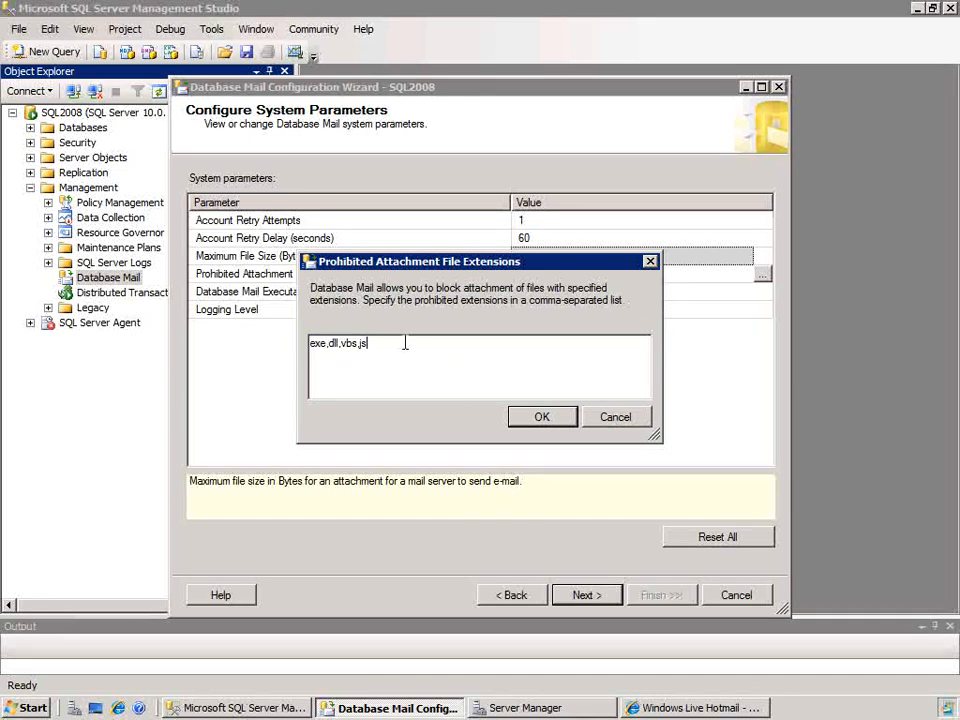
pyautogui.write(',com,bat')
pyautogui.click(543, 419)
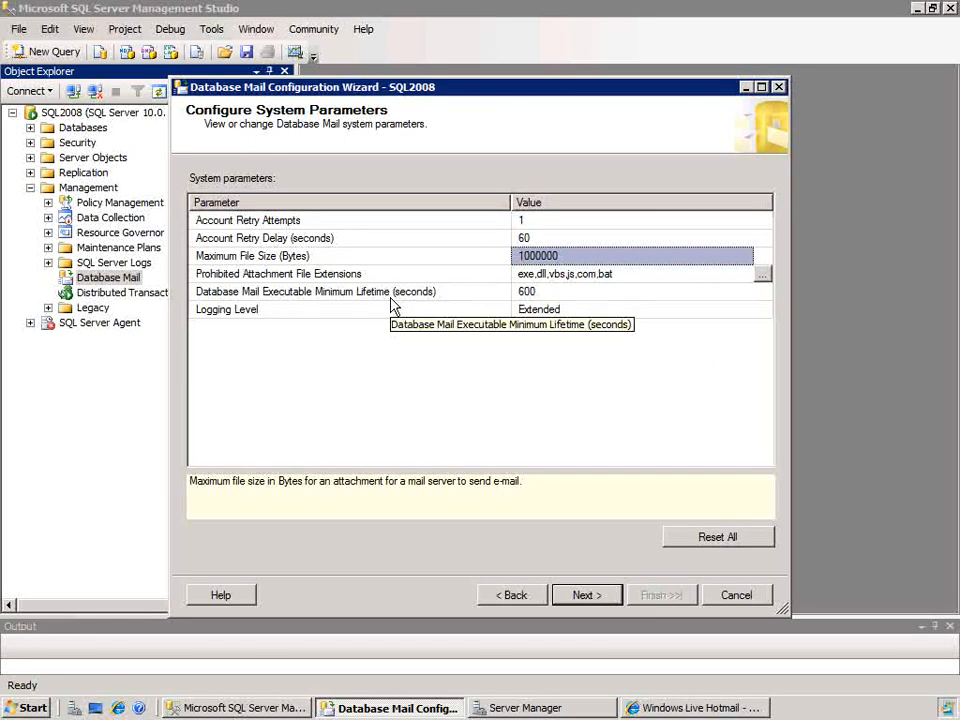
# Step: Review the executable minimum lifetime parameter and choose Extended as the logging level
pyautogui.click(331, 297)
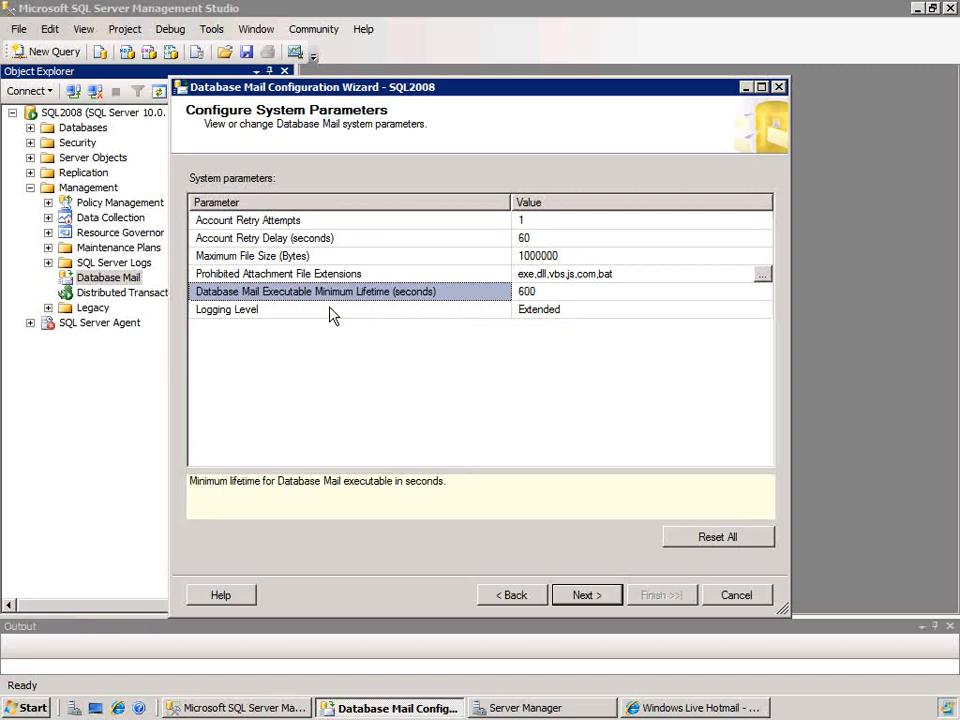
pyautogui.click(649, 317)
pyautogui.click(743, 311)
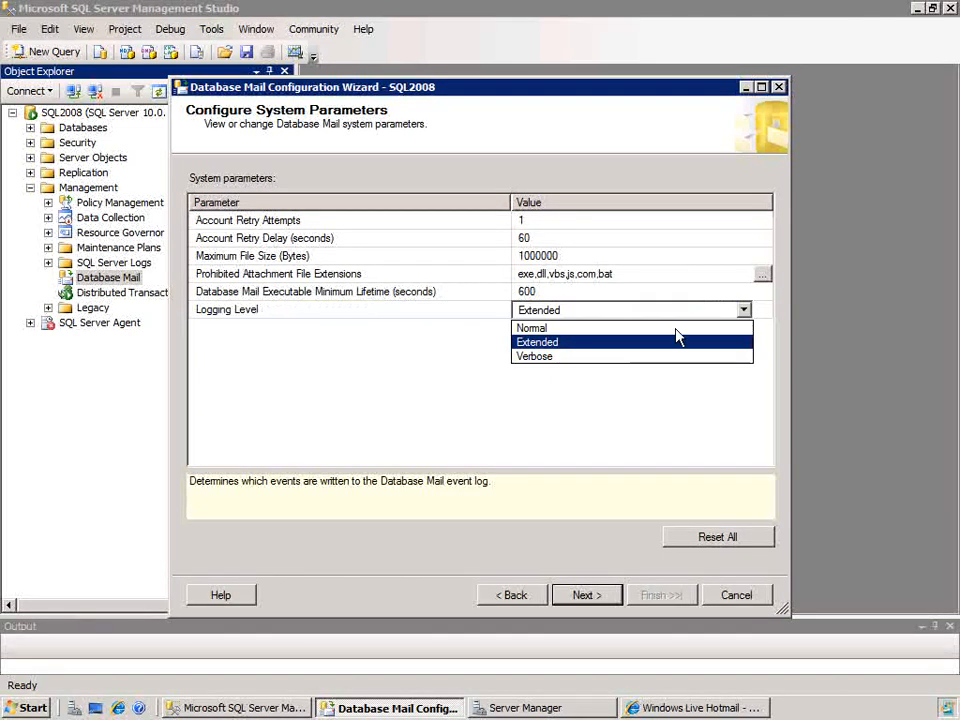
pyautogui.click(590, 342)
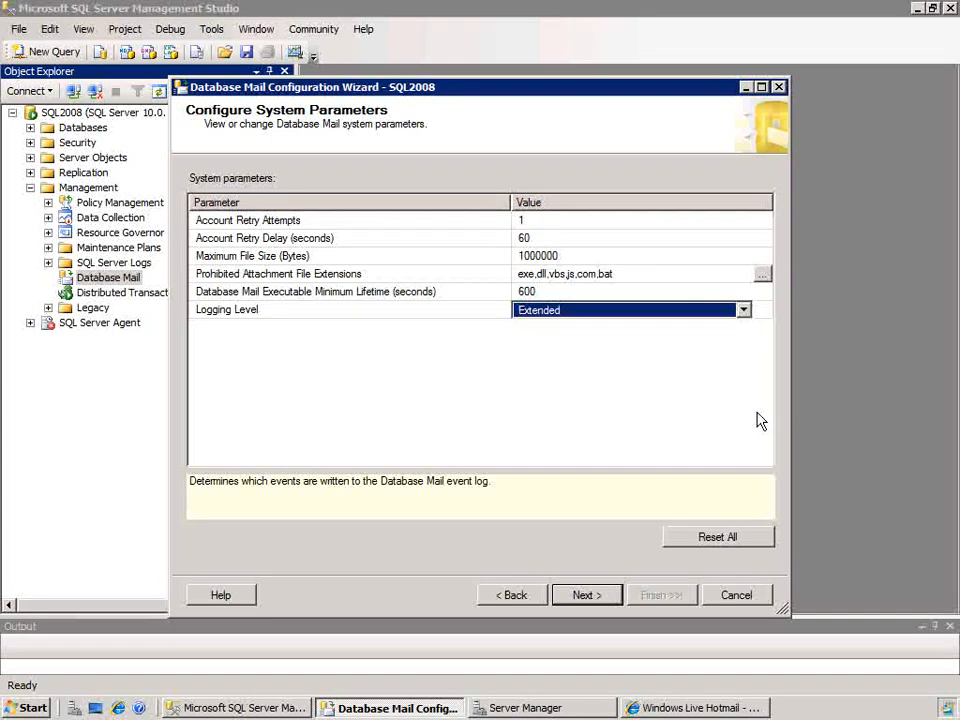
# Step: Complete the wizard to apply the Database Mail configuration, and close it
pyautogui.click(589, 600)
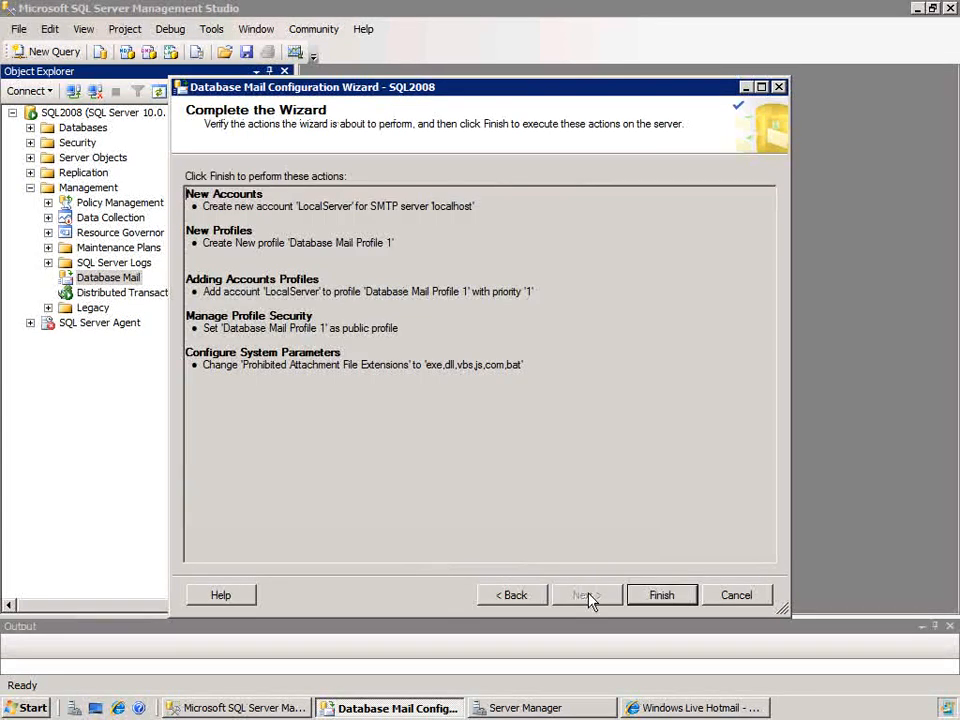
pyautogui.click(669, 603)
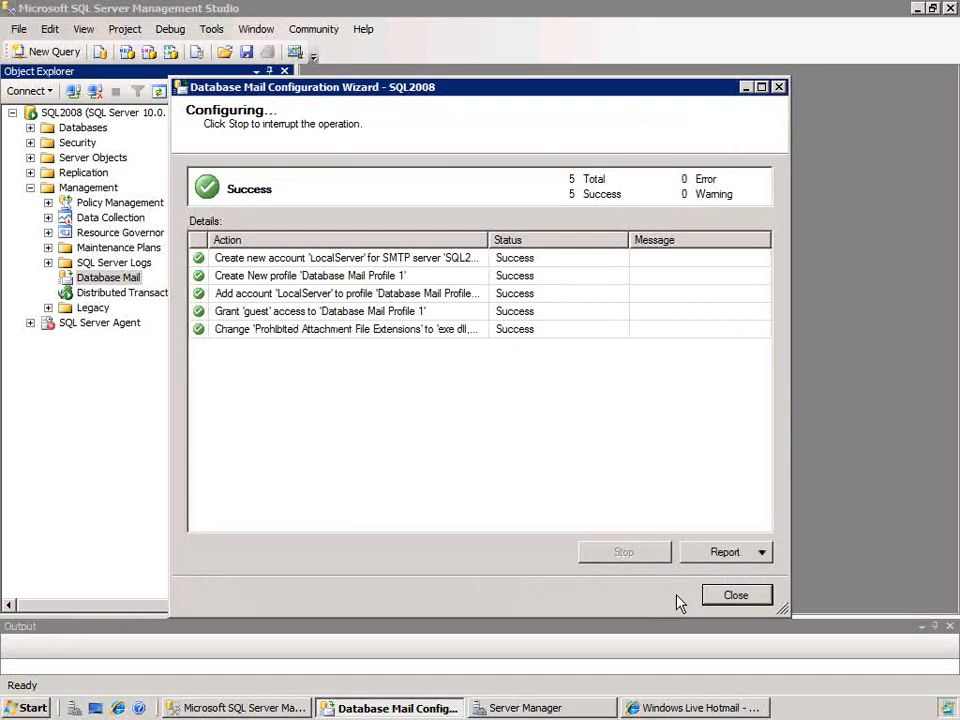
pyautogui.click(726, 596)
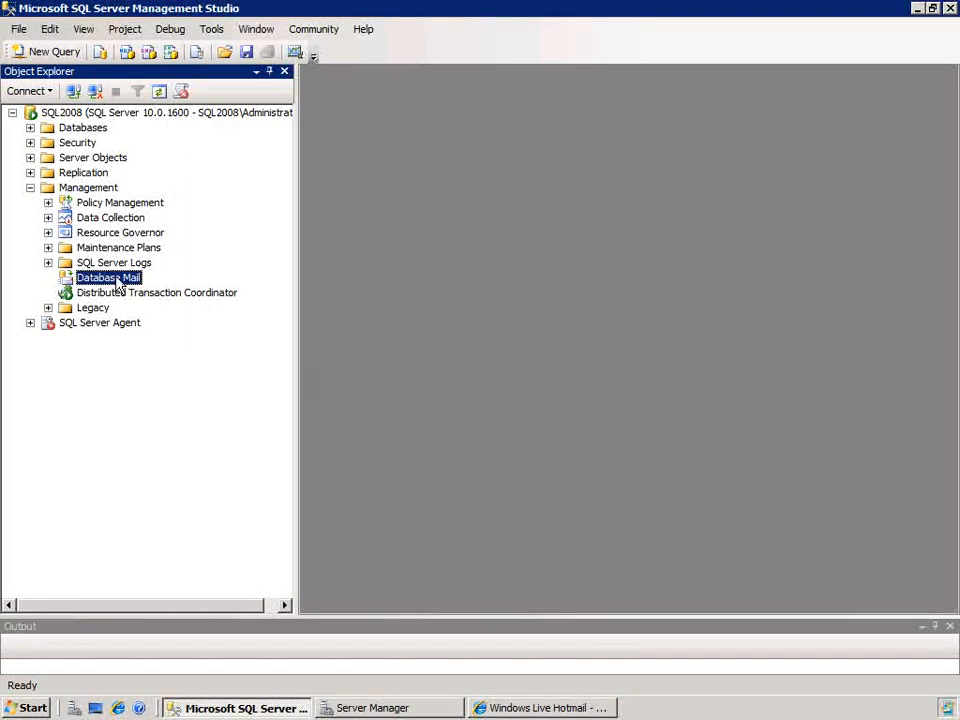
# Step: Send a Database Mail test e-mail through Database Mail Profile 1 to the recipient's Hotmail address, keeping the default subject and body
pyautogui.rightClick(118, 284)
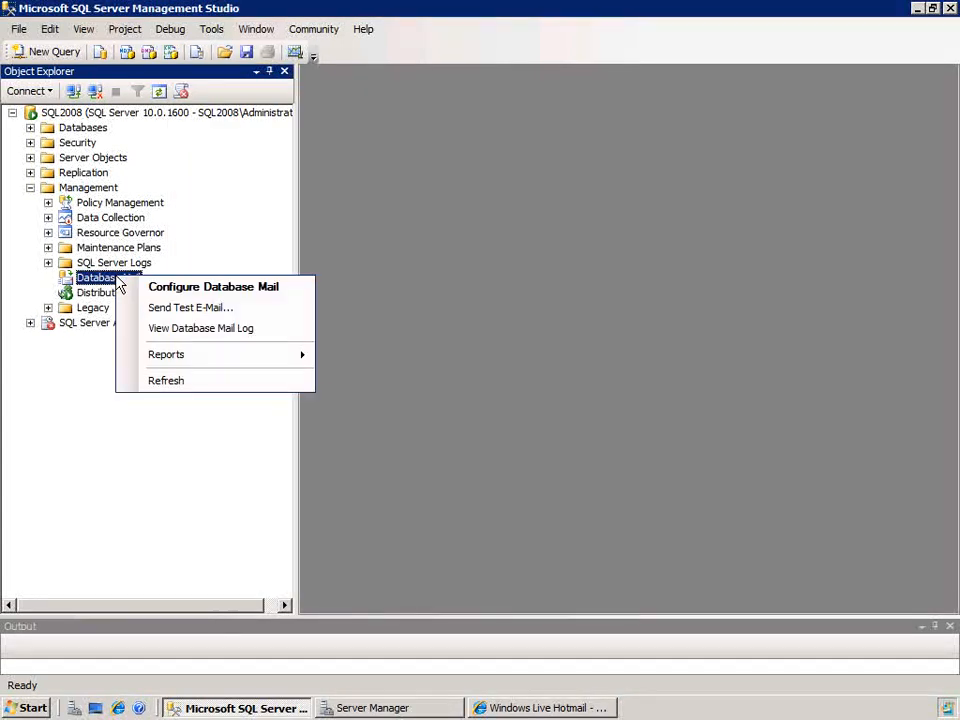
pyautogui.click(162, 313)
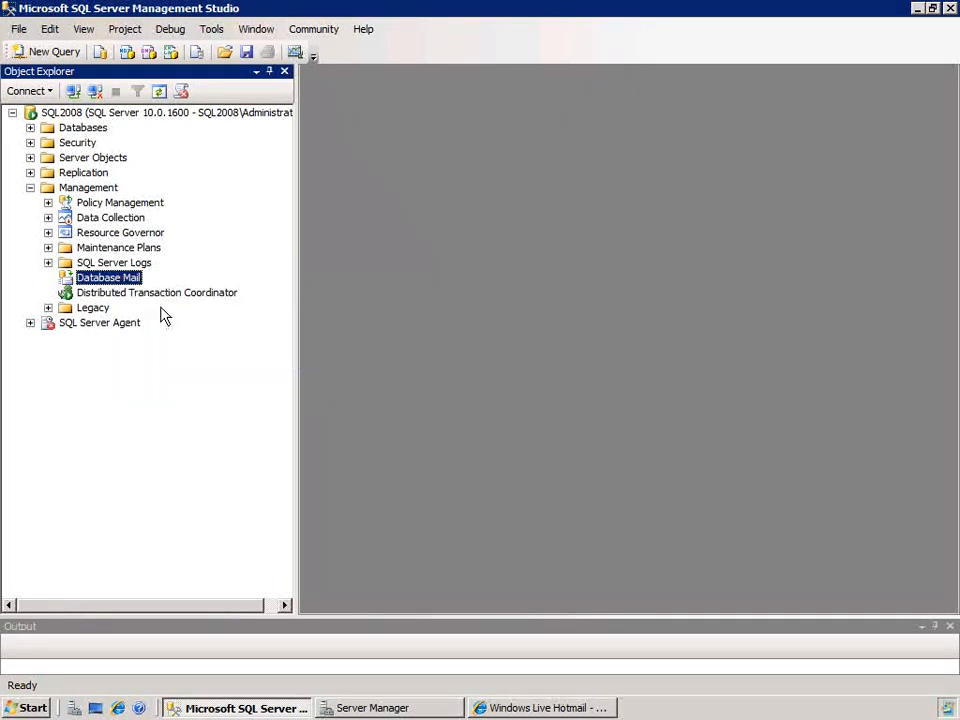
pyautogui.click(501, 267)
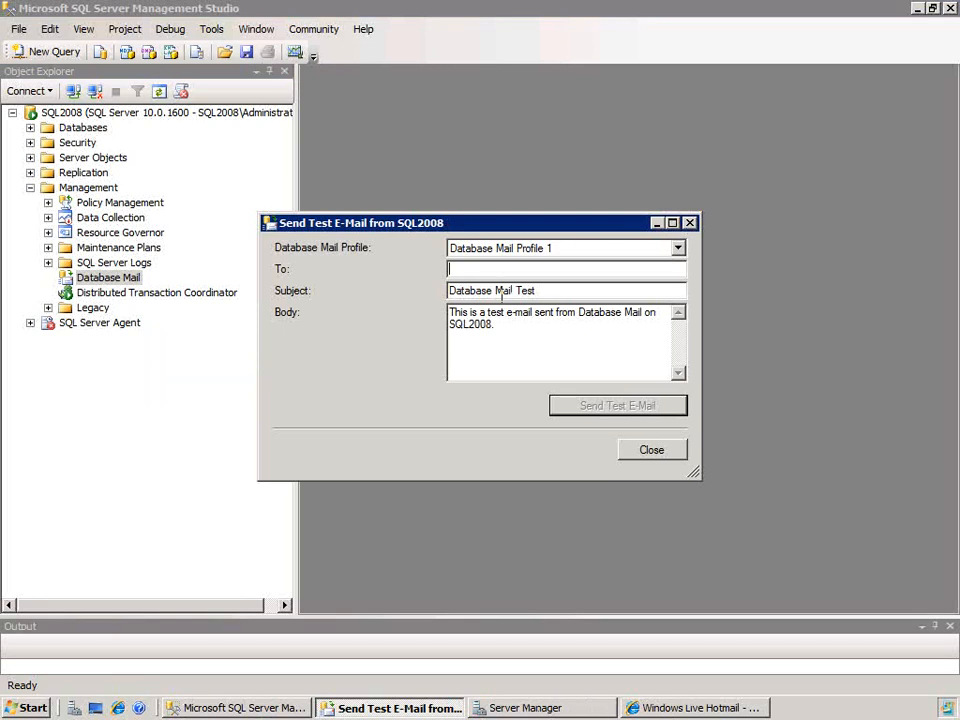
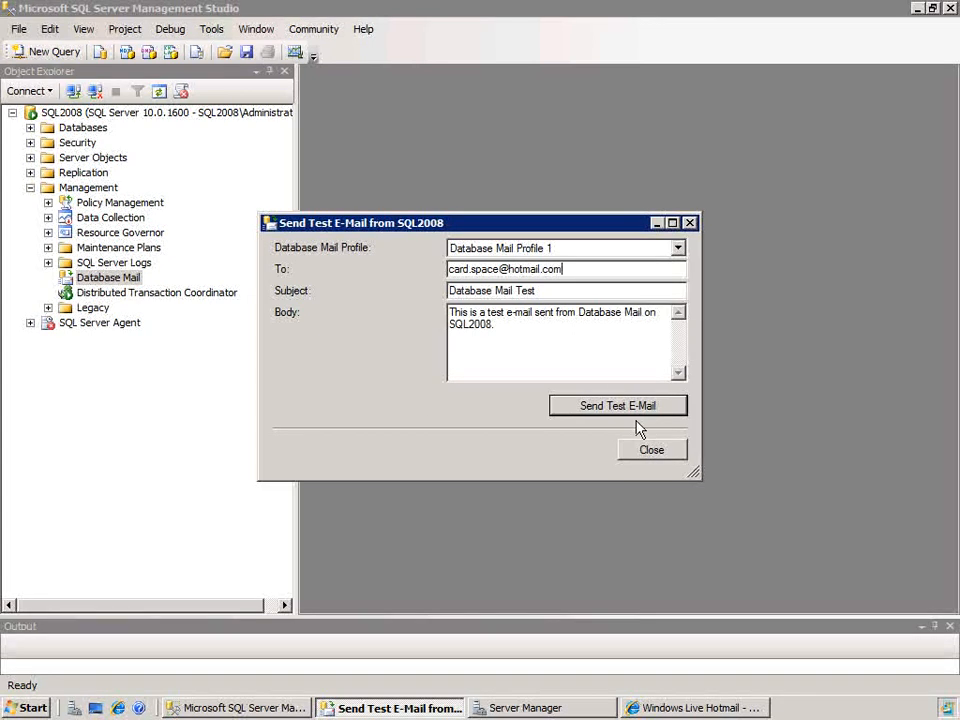
pyautogui.click(677, 248)
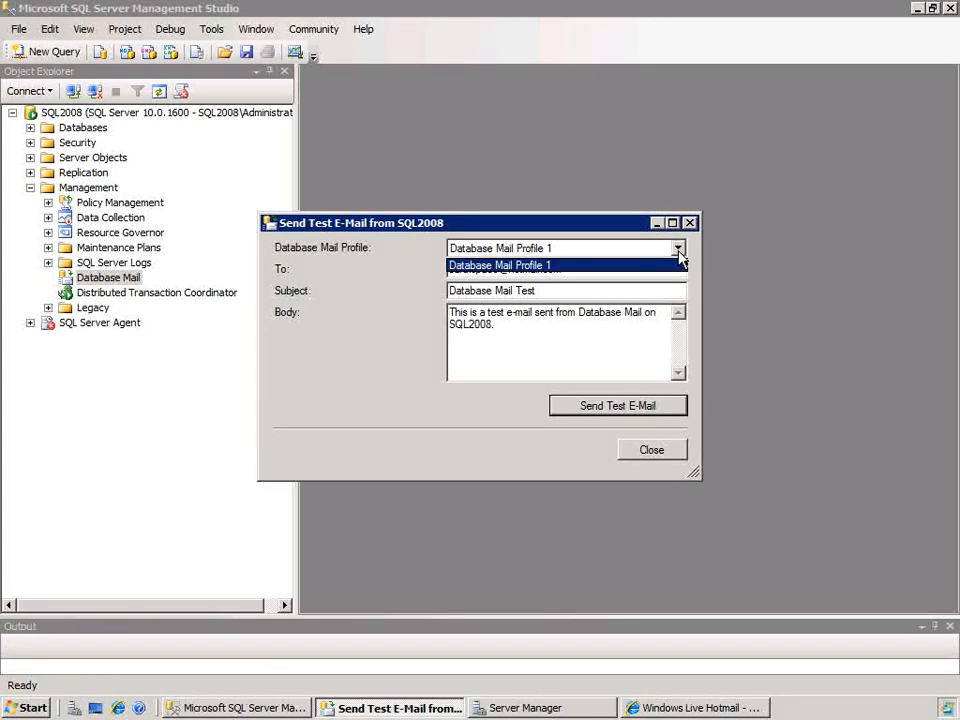
pyautogui.click(679, 258)
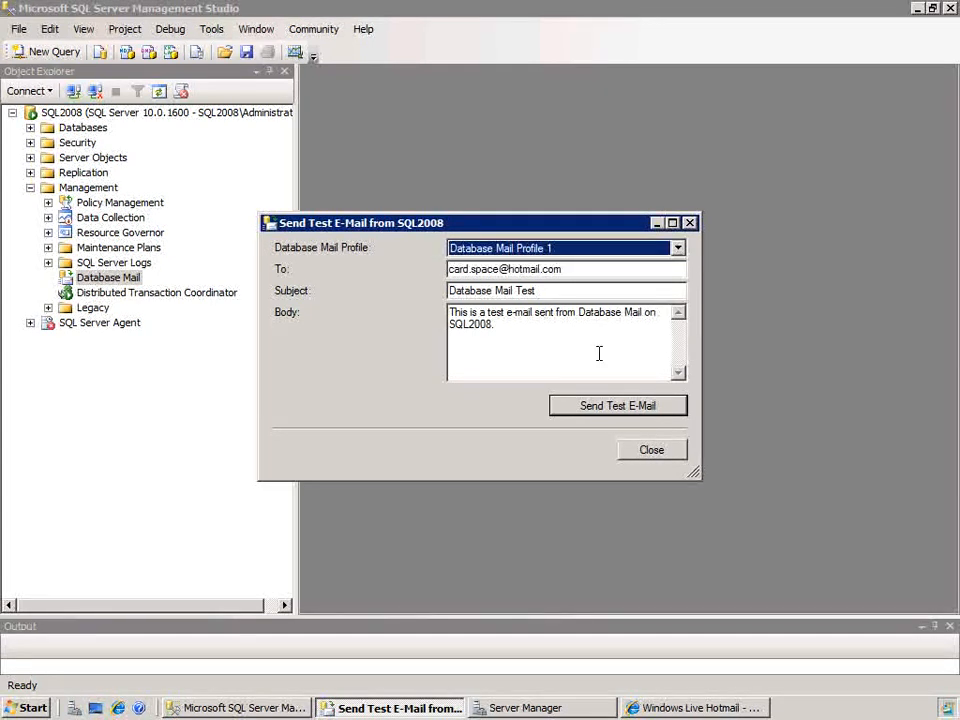
pyautogui.click(615, 410)
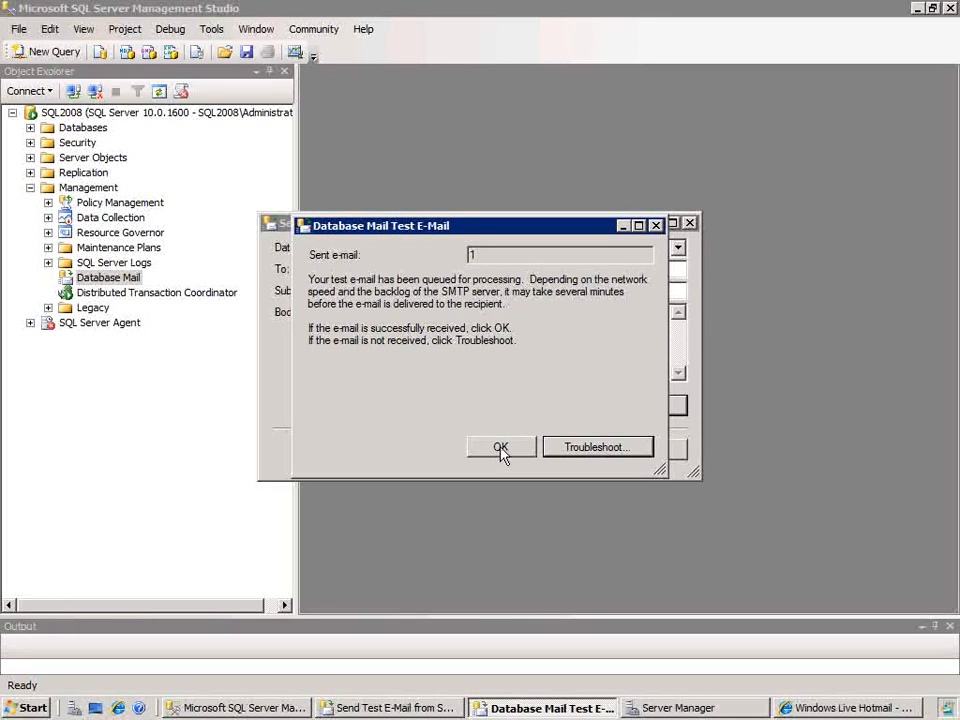
# Step: Switch to Windows Live Hotmail to check the Database Mail Test message and its sender address, and return to dismiss the test e-mail confirmation
pyautogui.click(855, 710)
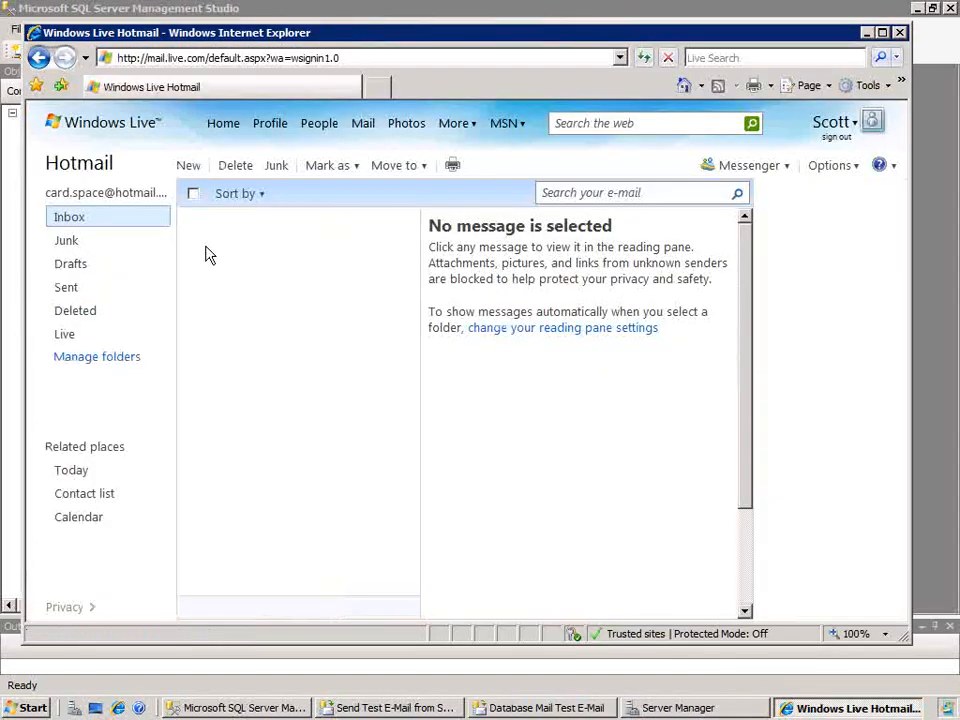
pyautogui.click(71, 220)
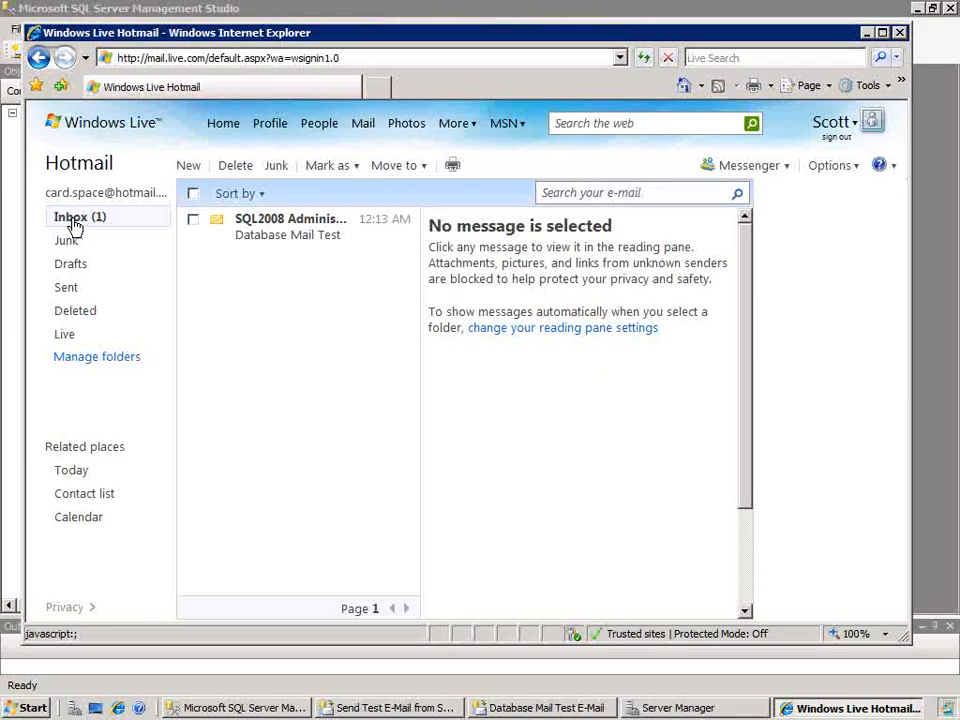
pyautogui.click(287, 230)
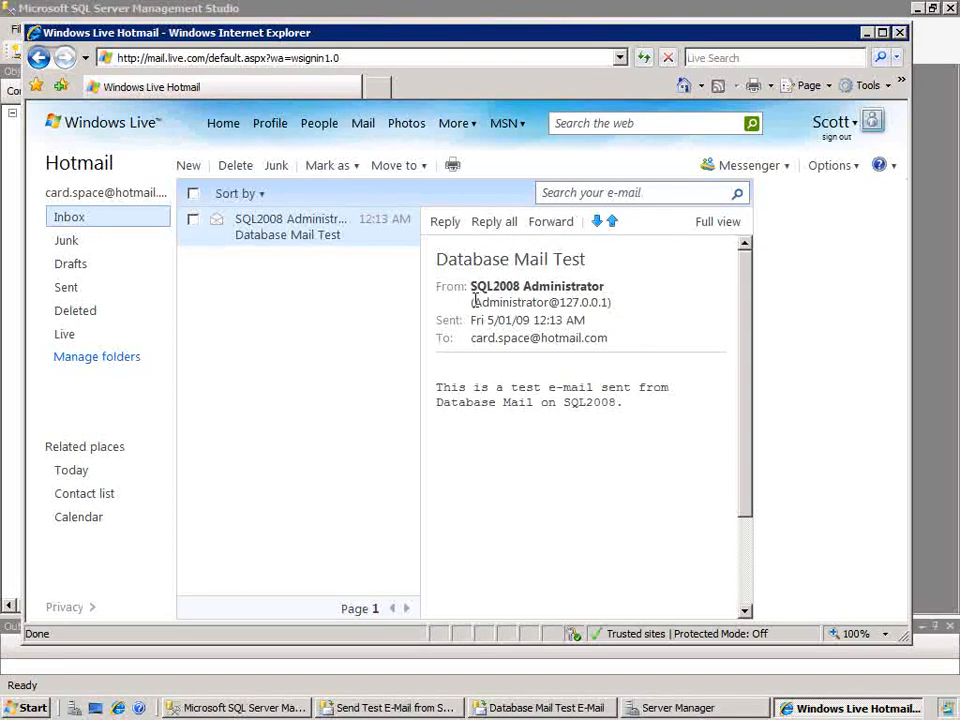
pyautogui.moveTo(472, 302); pyautogui.dragTo(609, 302)
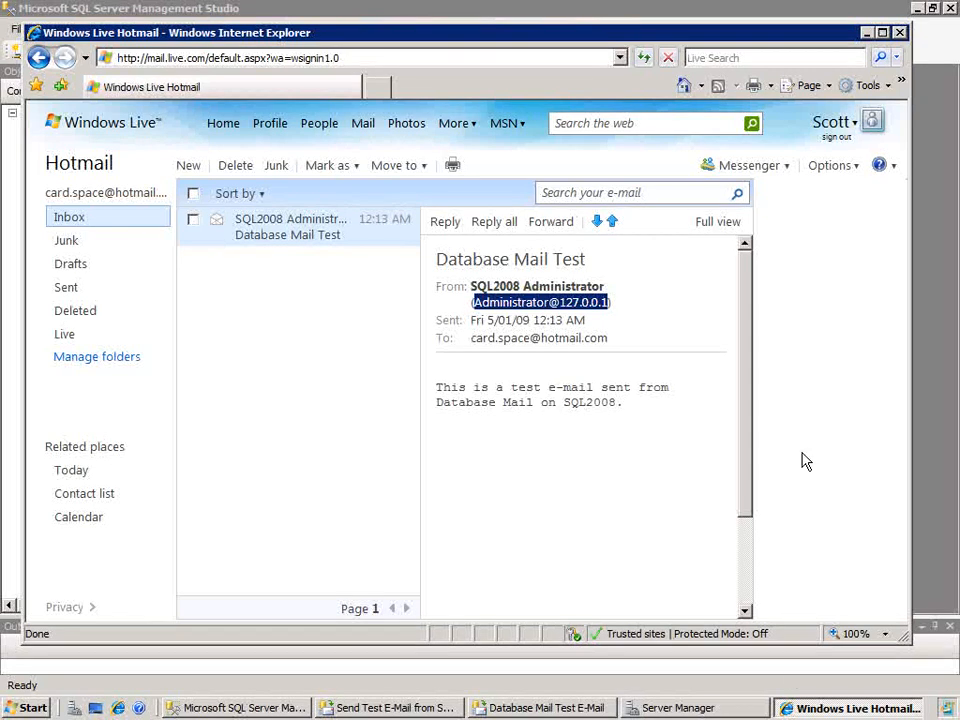
pyautogui.click(867, 33)
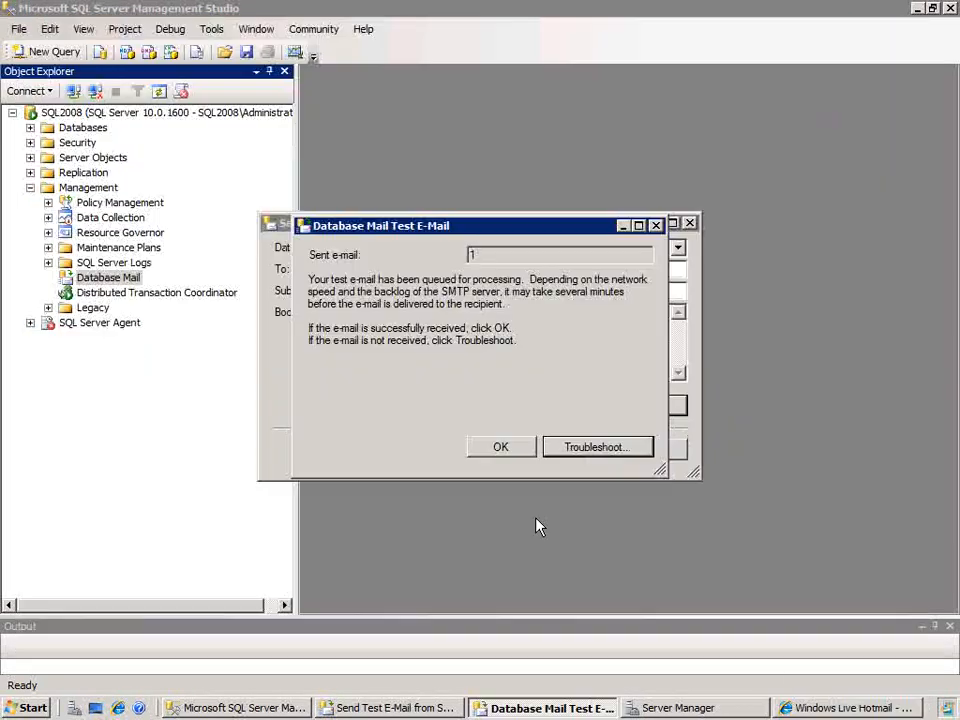
pyautogui.click(501, 448)
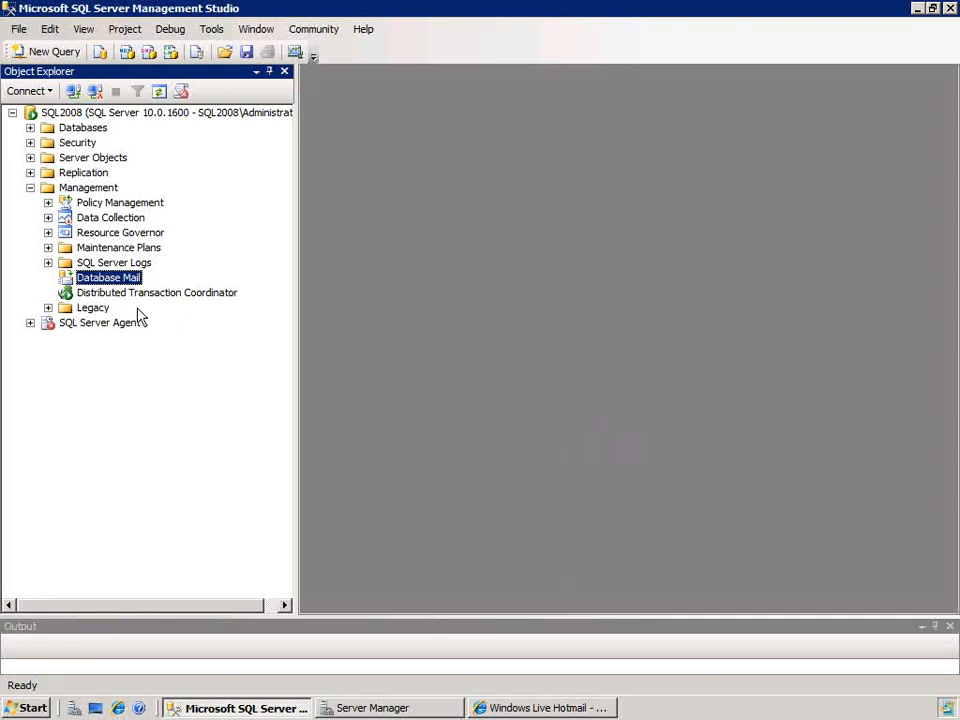
# Step: View the Database Mail log, enlarge the selected row details to read the full entry, and close the log viewer
pyautogui.rightClick(114, 281)
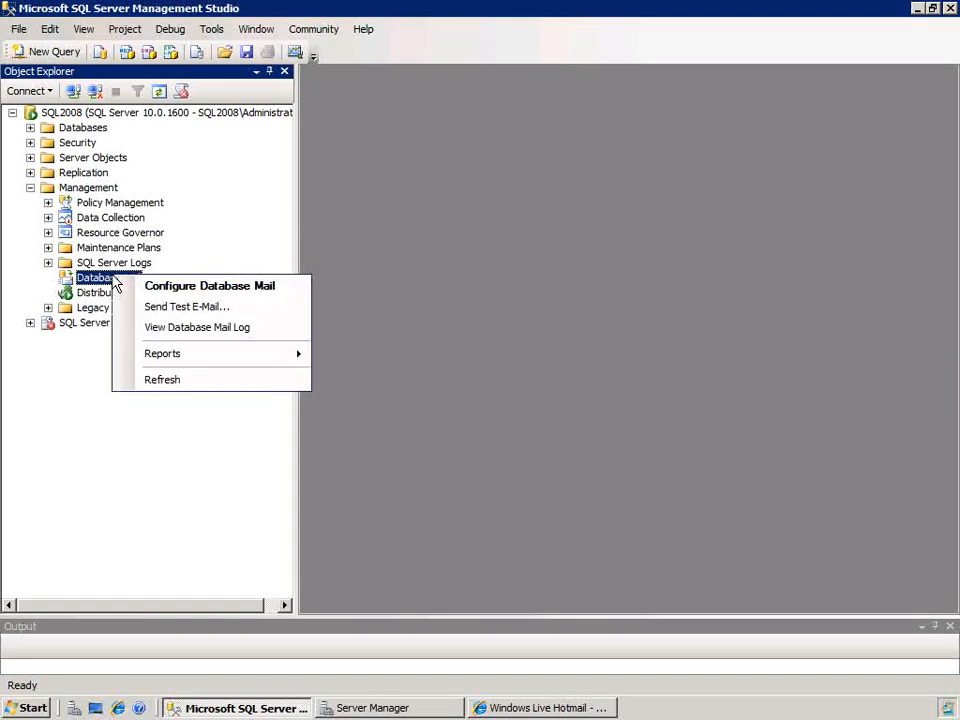
pyautogui.click(170, 328)
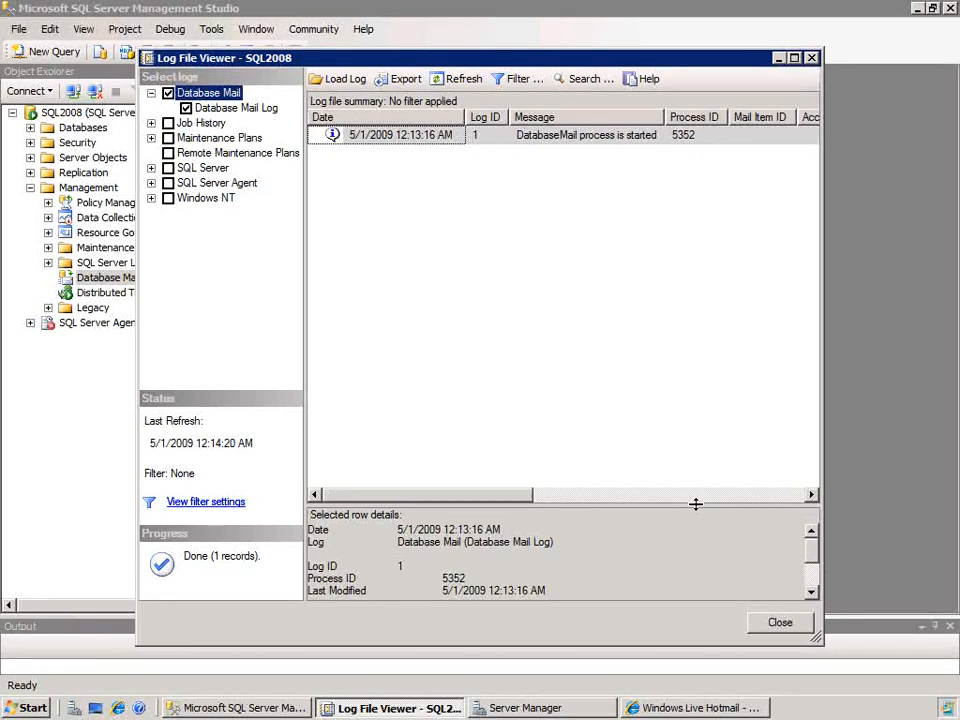
pyautogui.moveTo(696, 504); pyautogui.dragTo(690, 374)
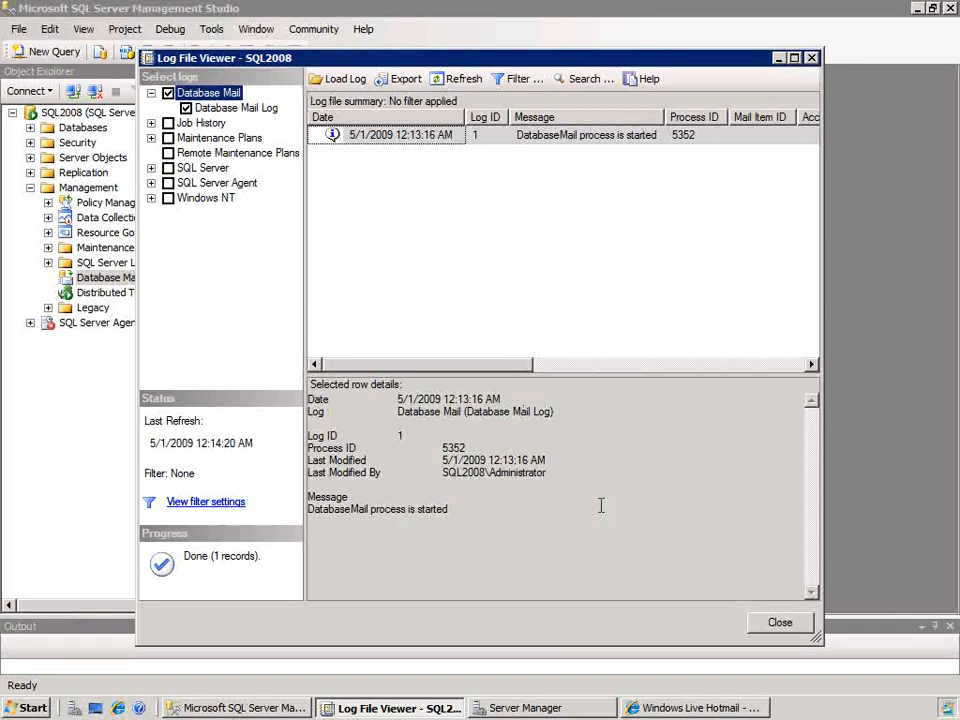
pyautogui.click(780, 622)
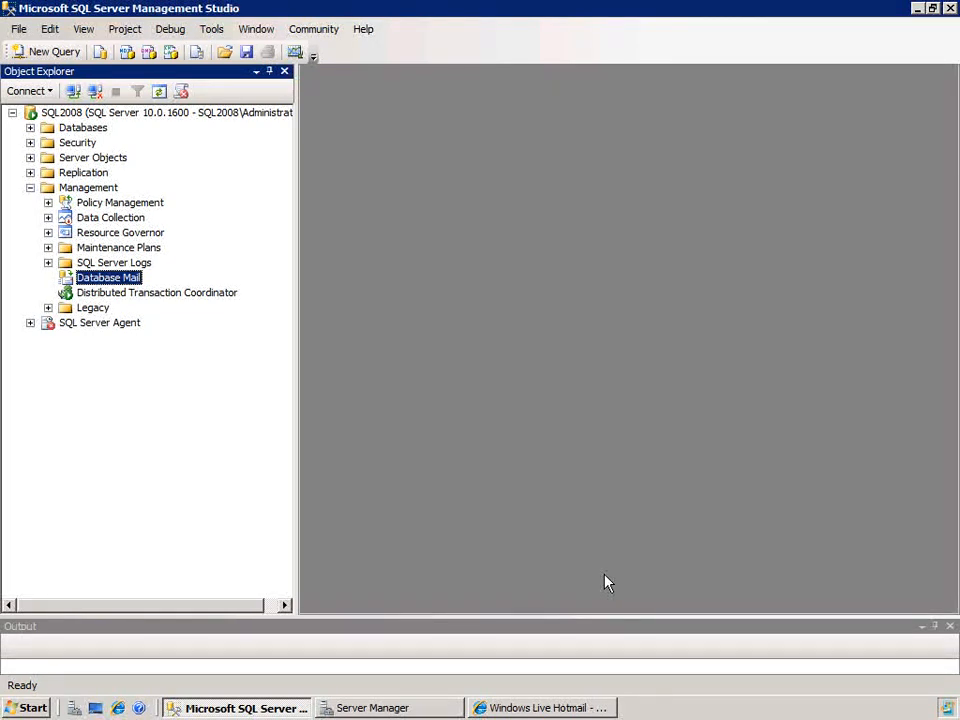
pyautogui.press('alt')
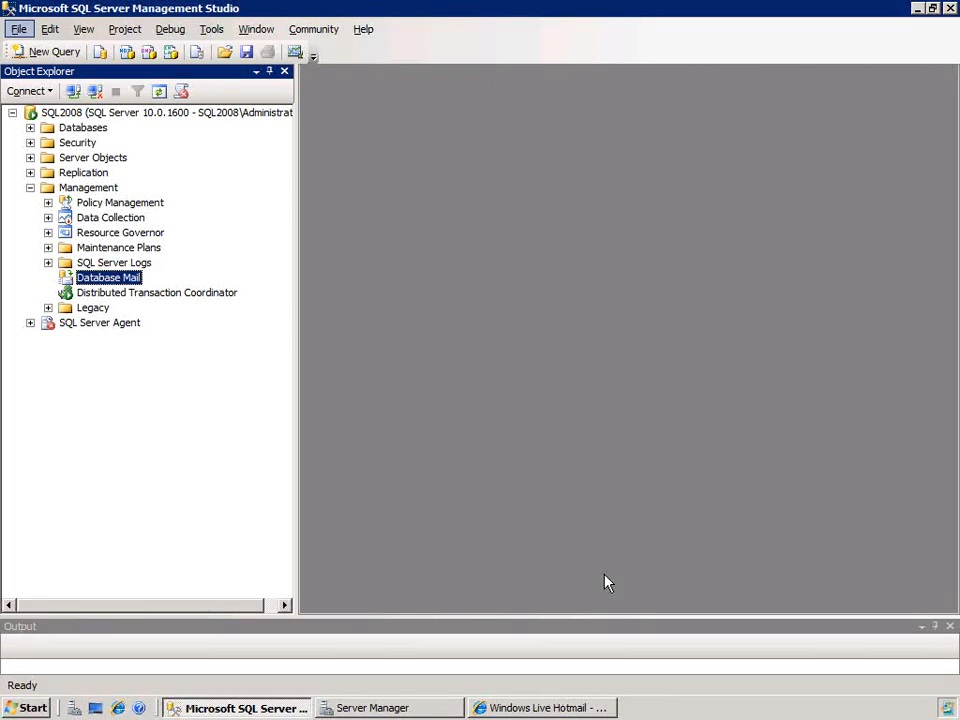